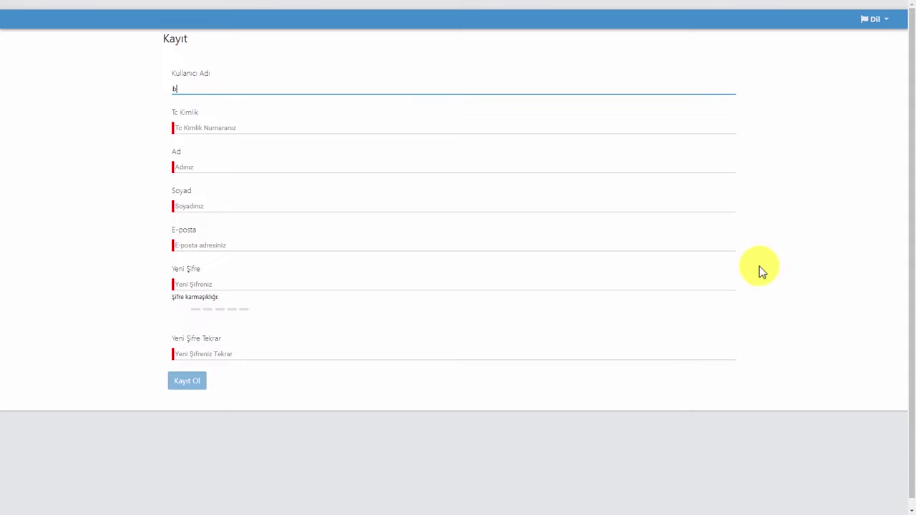
Fill the Kayıt form with the national ID number, first name, surname and e-mail address
{"action": "type", "text": "ur"}
{"action": "key", "text": "Tab"}
{"action": "type", "text": "88888888888"}
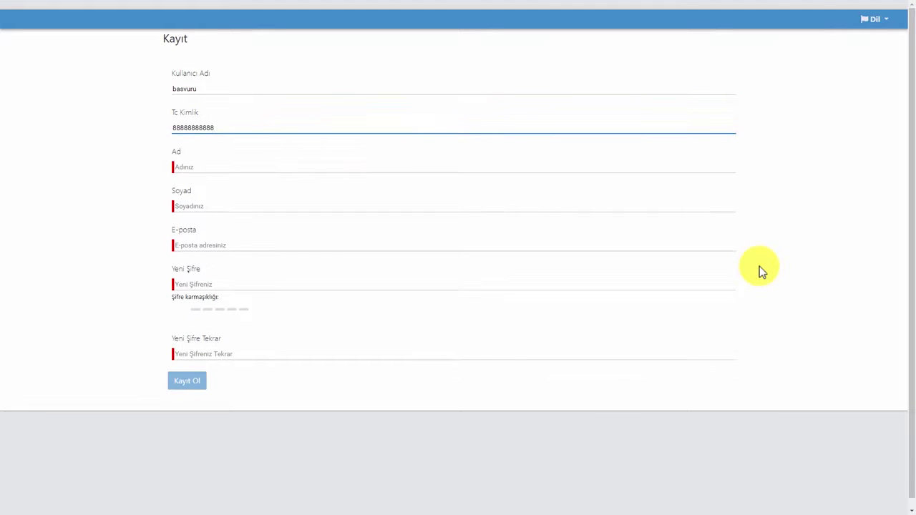
{"action": "key", "text": "Tab"}
{"action": "type", "text": "Başvuru"}
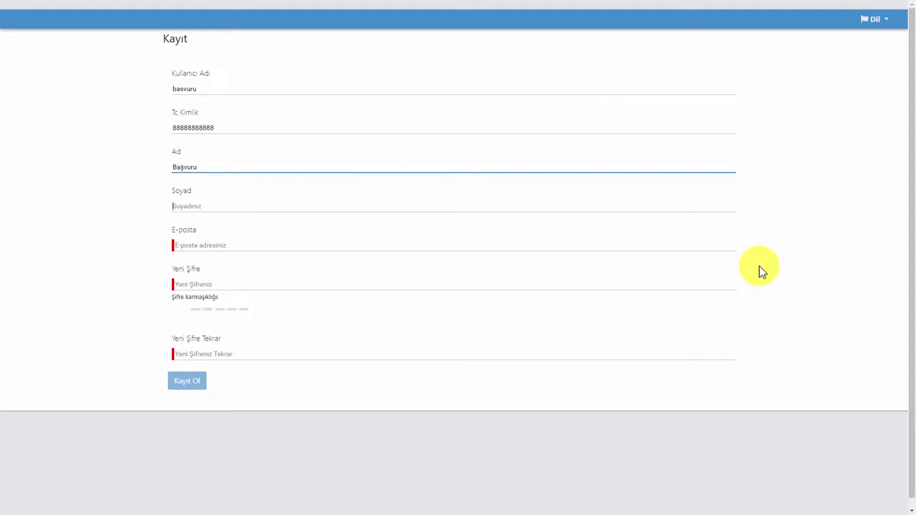
{"action": "key", "text": "Tab"}
{"action": "type", "text": "Modül"}
{"action": "key", "text": "Tab"}
Set and confirm the account password, register, and activate the account from the emailed link
{"action": "key", "text": "Tab"}
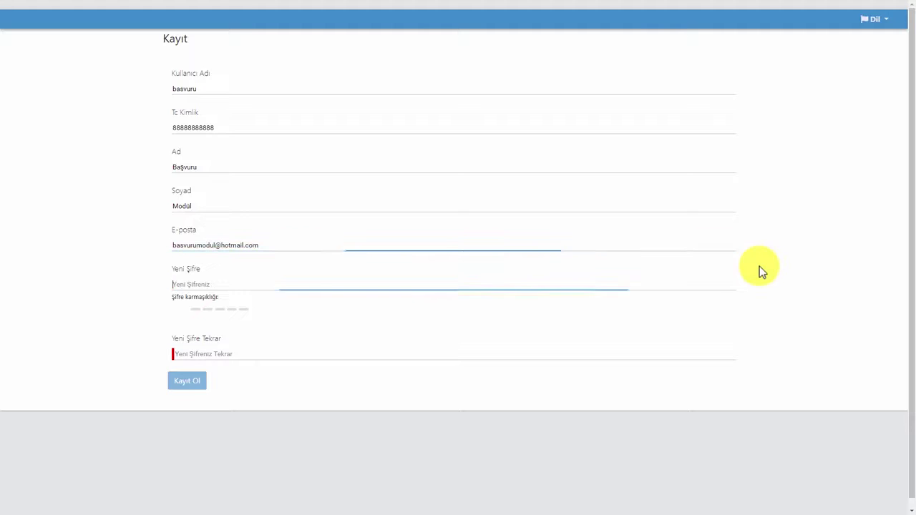
{"action": "type", "text": "basvuru123"}
{"action": "key", "text": "Tab"}
{"action": "type", "text": "basvuru123"}
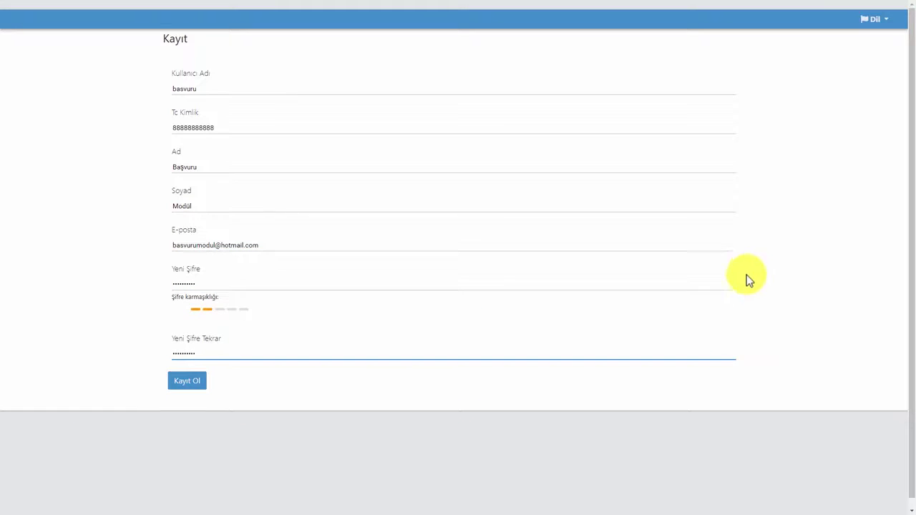
{"action": "left_click", "coordinate": [187, 385]}
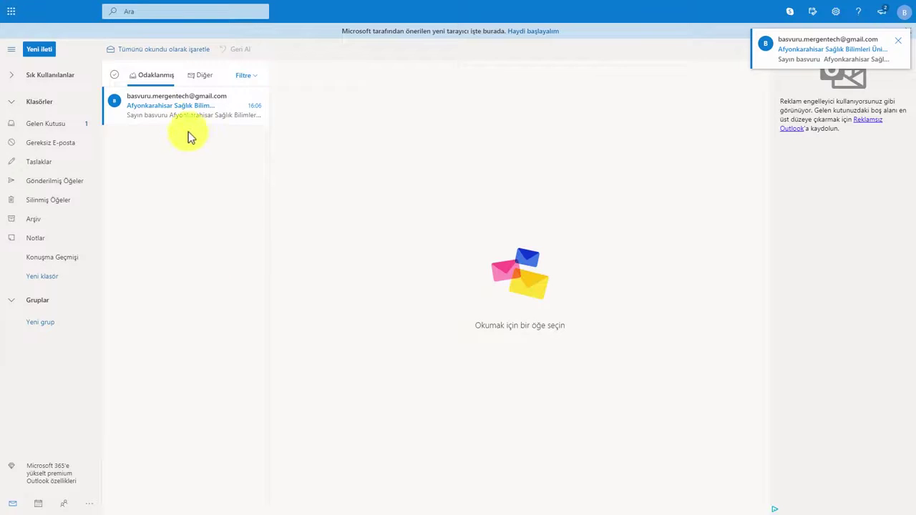
{"action": "left_click", "coordinate": [185, 114]}
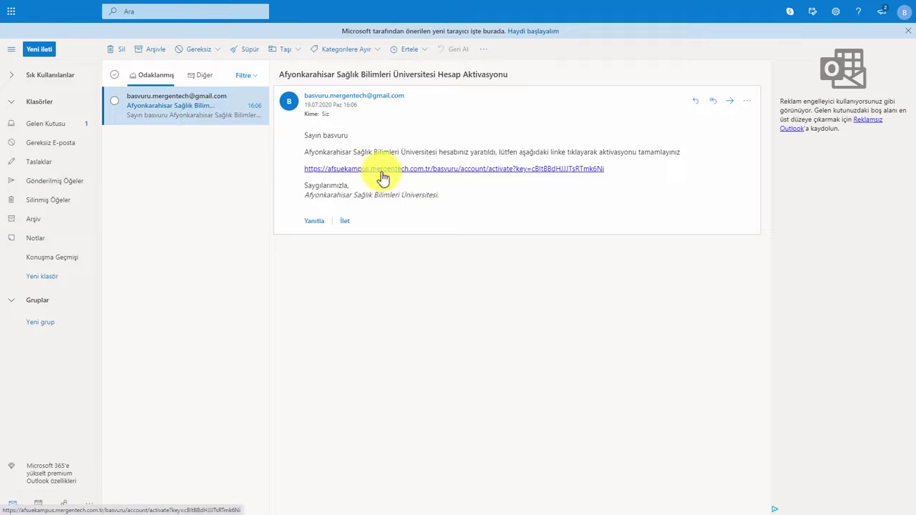
{"action": "left_click", "coordinate": [380, 170]}
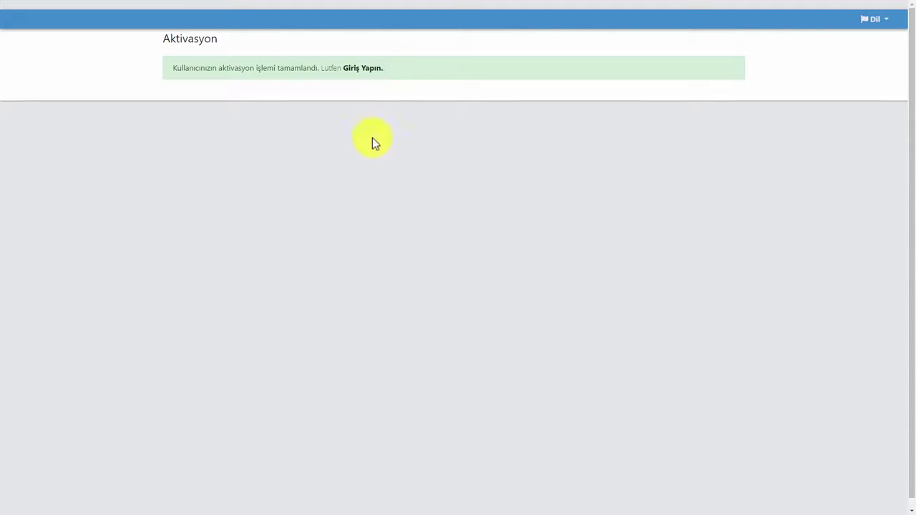
Attempt to log in with the new account's credentials, then turn to password recovery after it fails
{"action": "left_click", "coordinate": [362, 72]}
{"action": "left_click", "coordinate": [645, 173]}
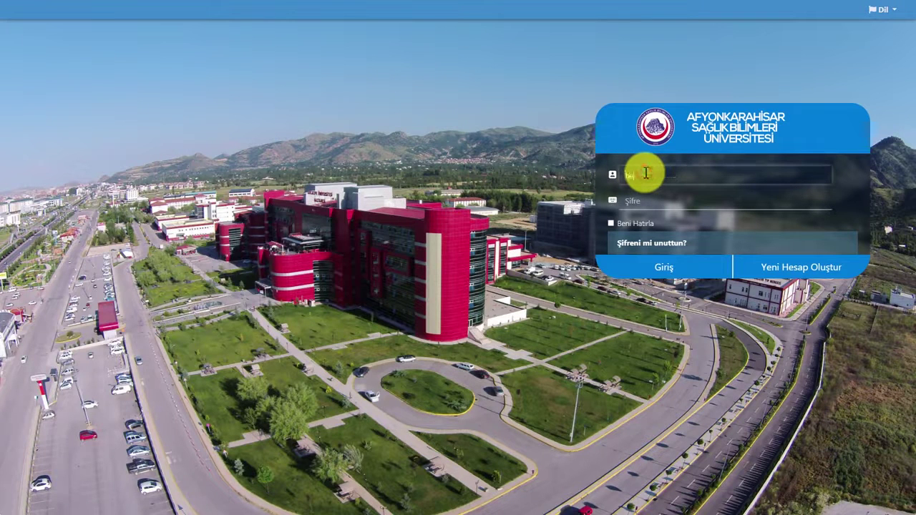
{"action": "type", "text": "basvuru"}
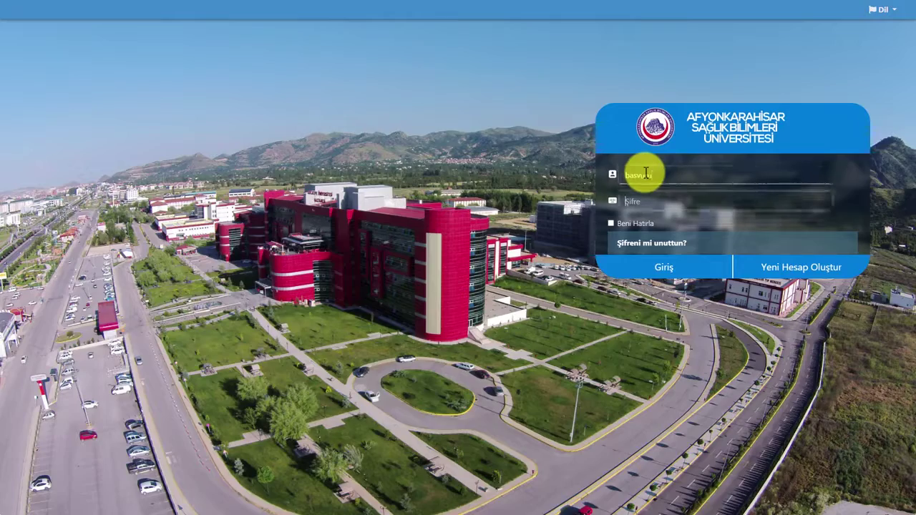
{"action": "type", "text": "****"}
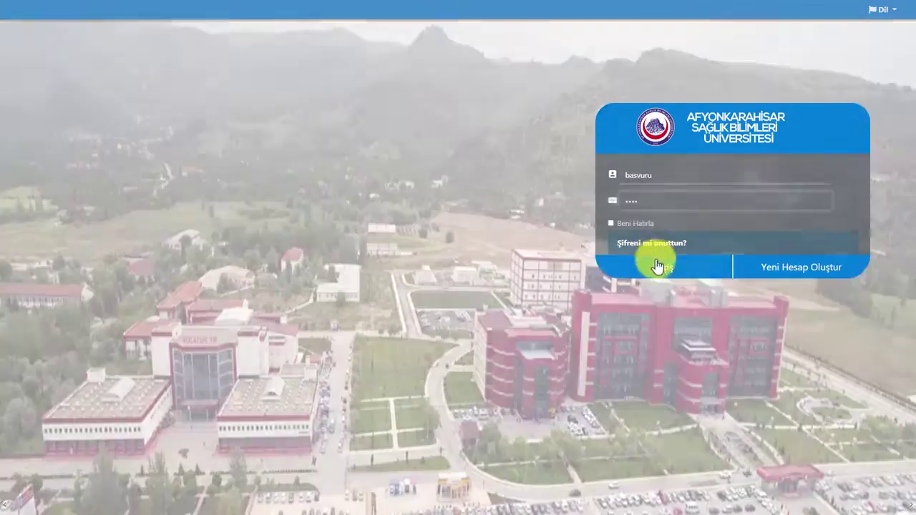
{"action": "left_click", "coordinate": [657, 266]}
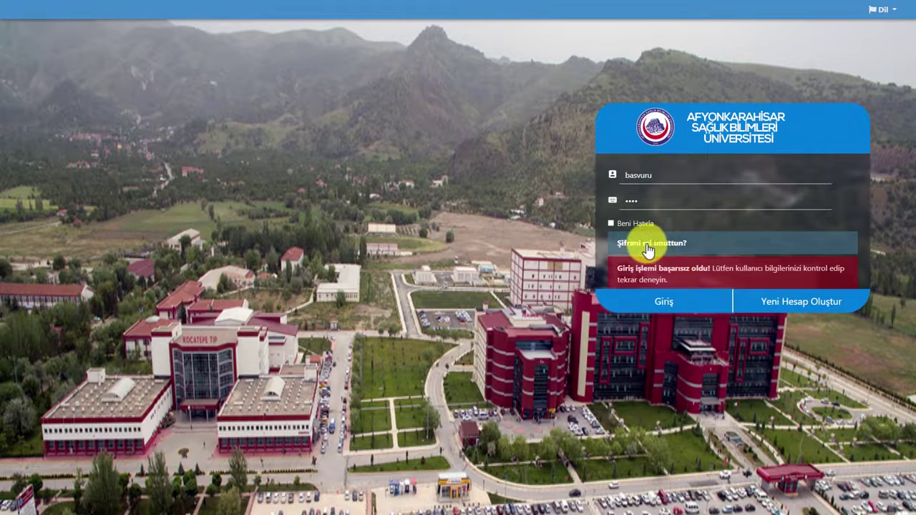
{"action": "left_click", "coordinate": [648, 247]}
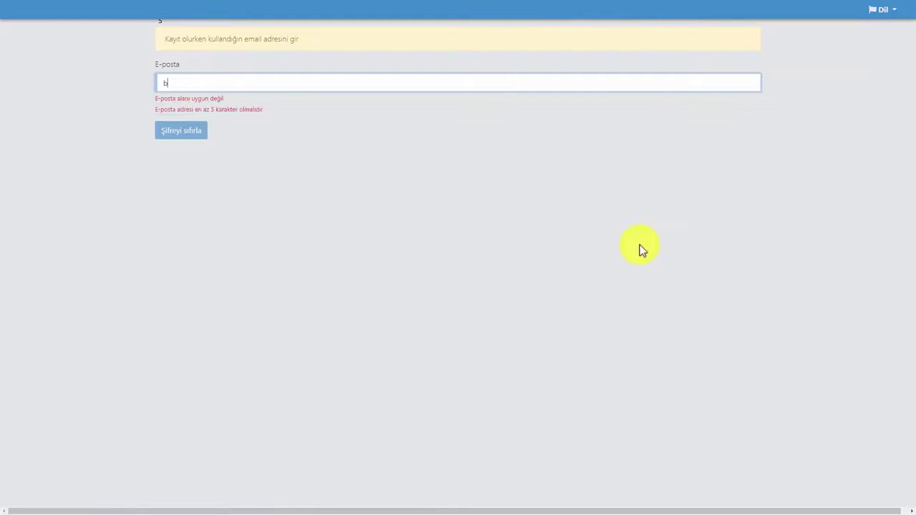
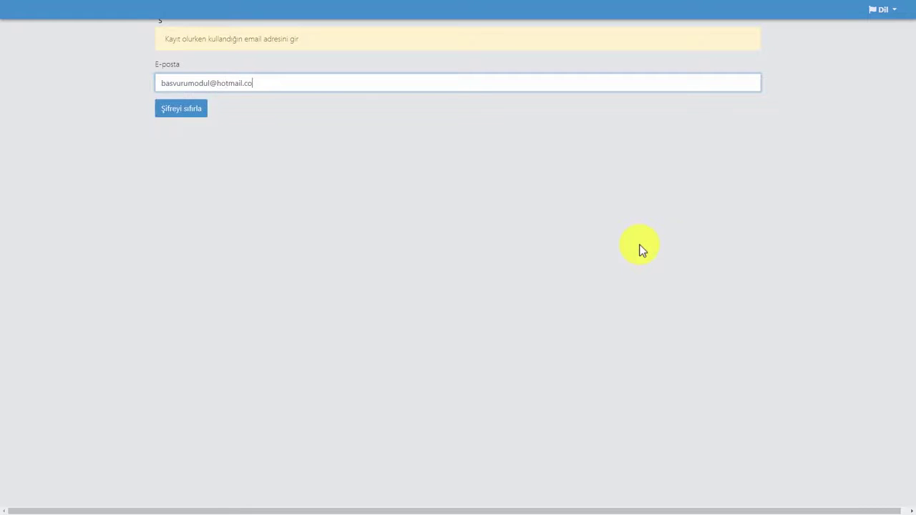
Request a reset for the registered e-mail address and follow the emailed reset link
{"action": "key", "text": "Tab"}
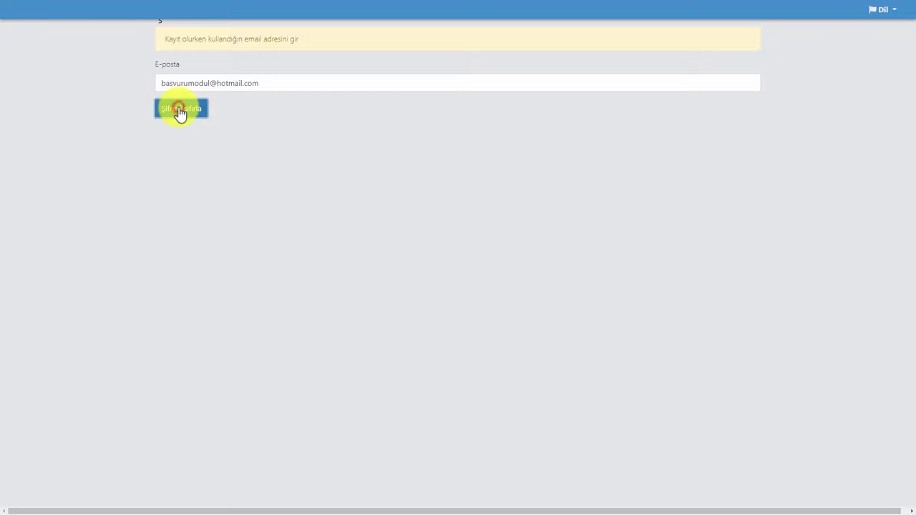
{"action": "left_click", "coordinate": [180, 112]}
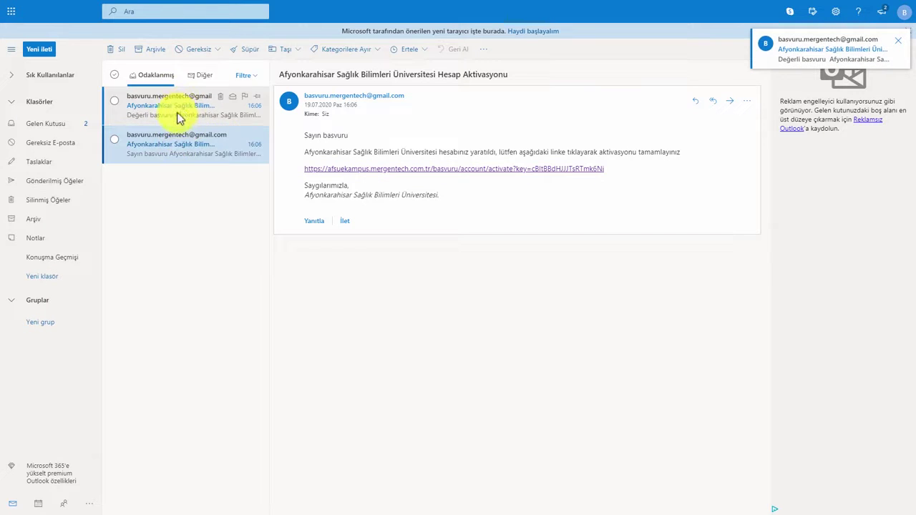
{"action": "left_click", "coordinate": [179, 118]}
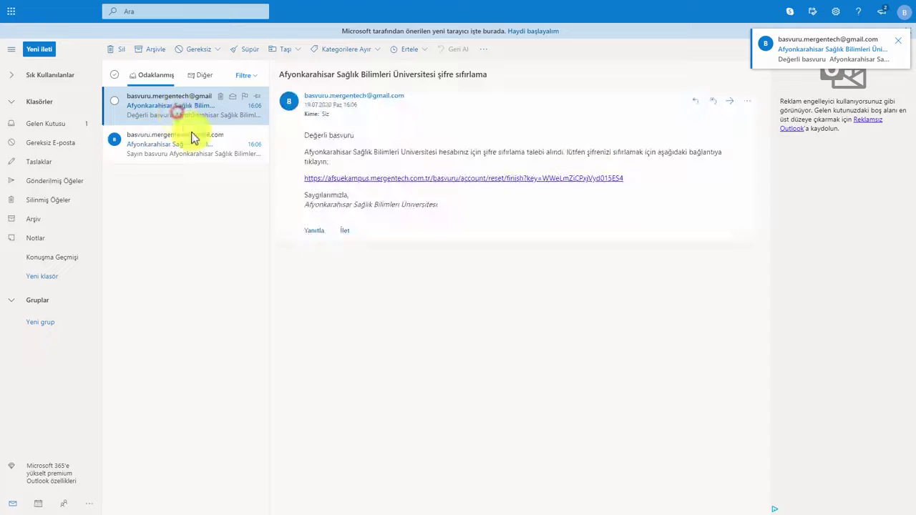
{"action": "left_click", "coordinate": [344, 183]}
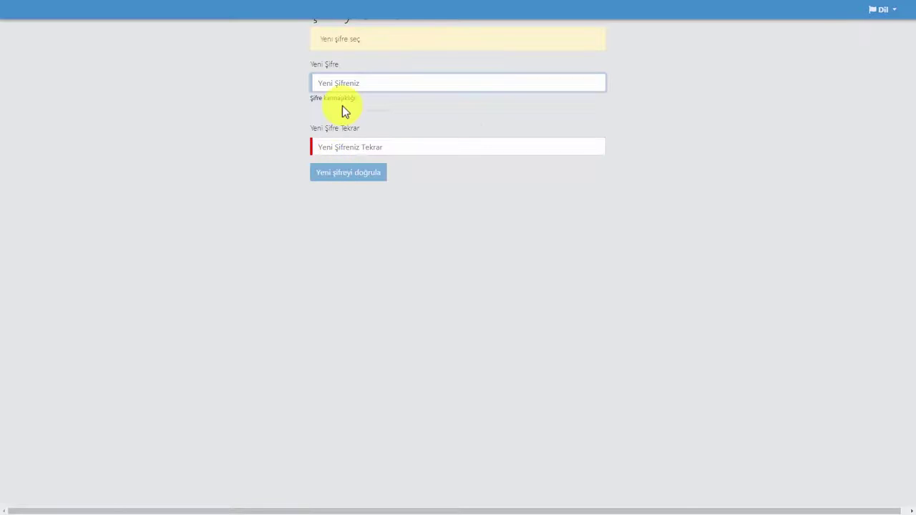
Enter and confirm a new password in Yeni Şifre fields, then return to the login page
{"action": "type", "text": "••••••••••"}
{"action": "key", "text": "Tab"}
{"action": "type", "text": "••••••••••"}
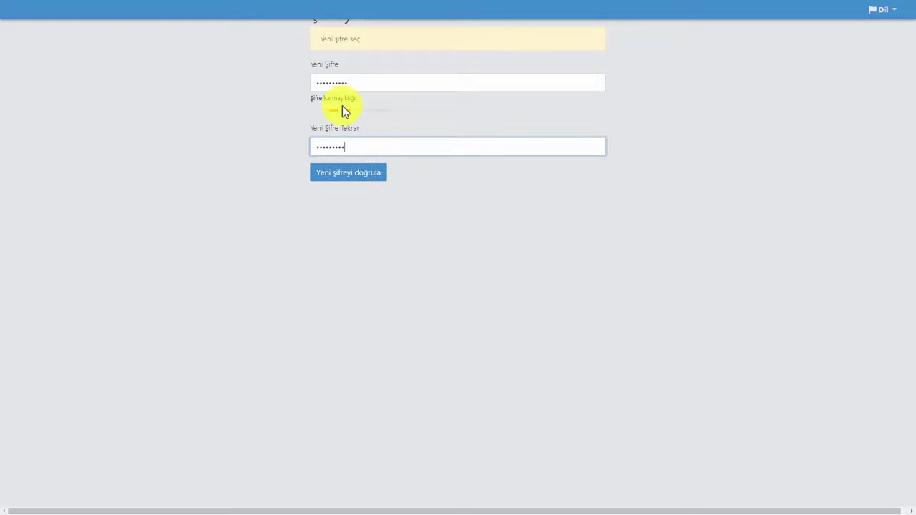
{"action": "left_click", "coordinate": [348, 174]}
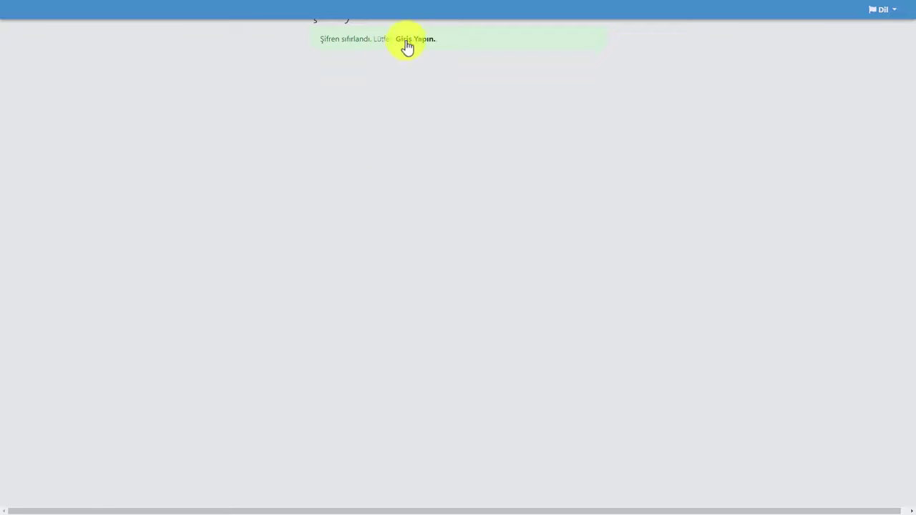
{"action": "left_click", "coordinate": [412, 41]}
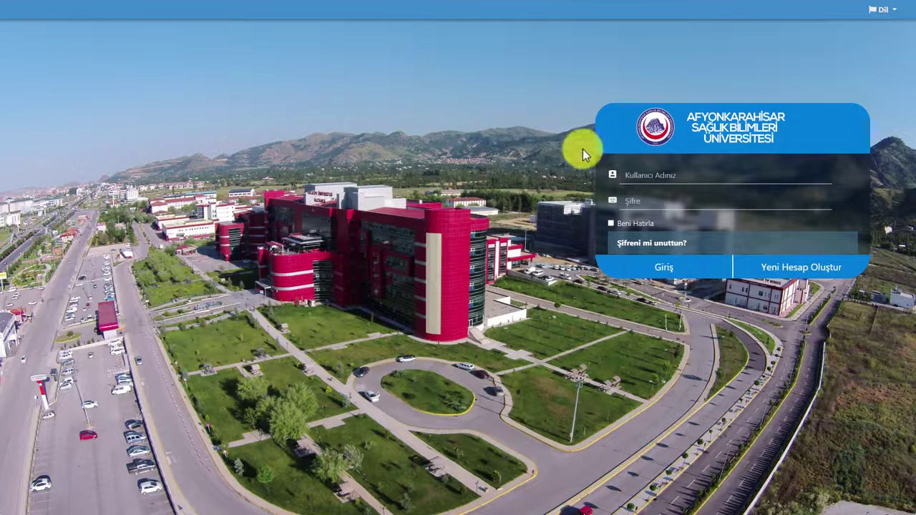
Log in with the account username and the newly set password
{"action": "left_click", "coordinate": [640, 166]}
{"action": "type", "text": "basvu"}
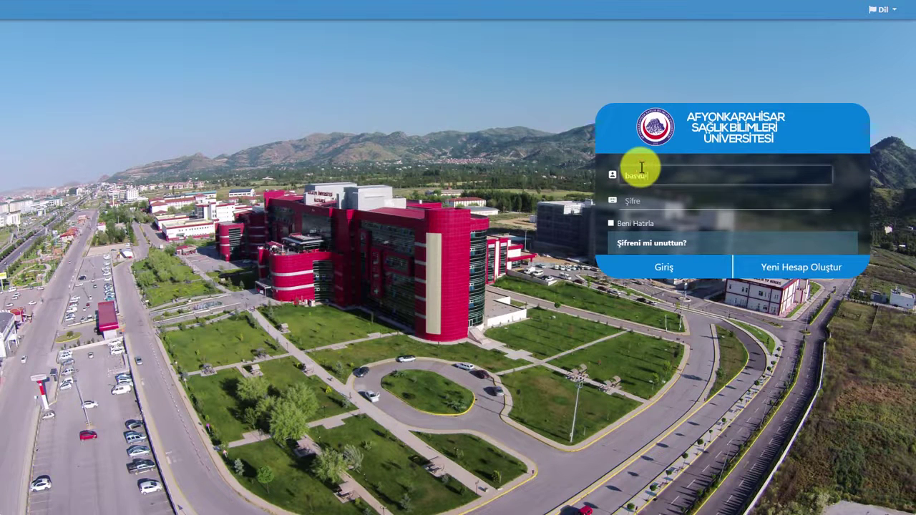
{"action": "type", "text": "ru"}
{"action": "key", "text": "Tab"}
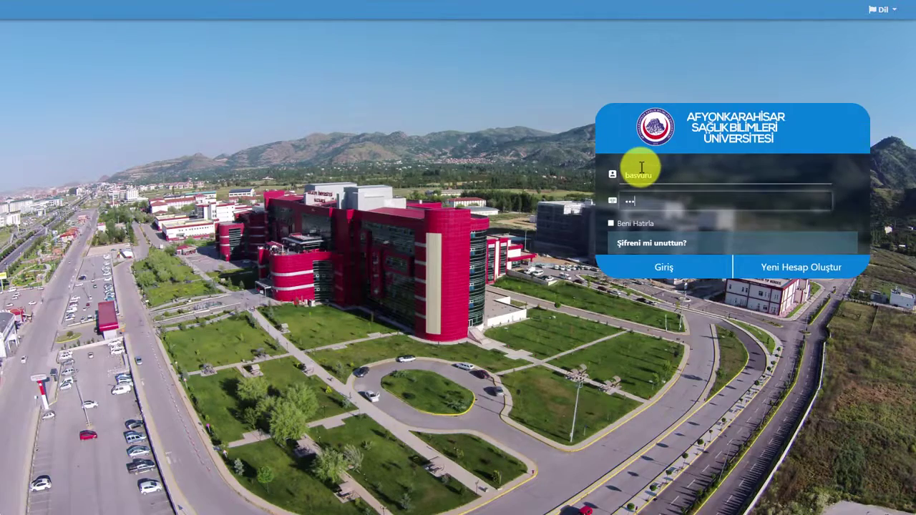
{"action": "type", "text": "*****"}
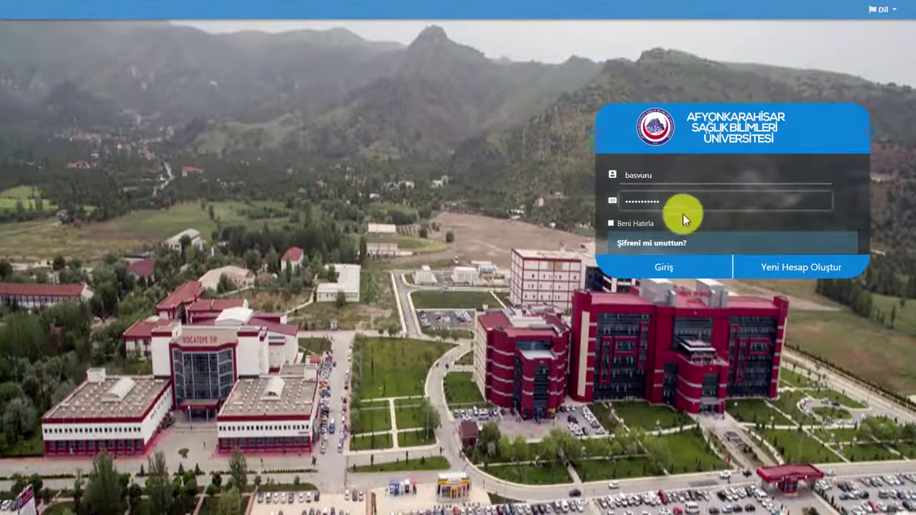
{"action": "left_click", "coordinate": [666, 268]}
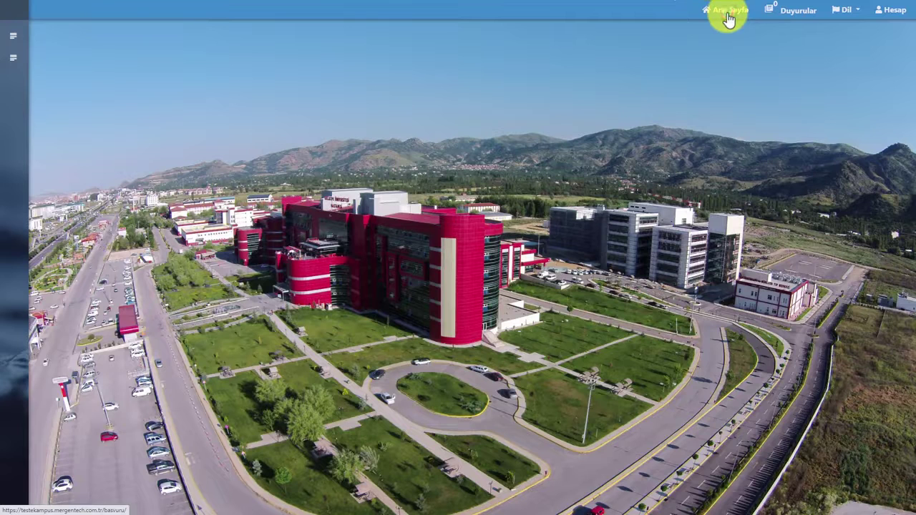
Glance at Duyurular and the Dil menu, then open Ayarlar from the Hesap menu
{"action": "left_click", "coordinate": [783, 19]}
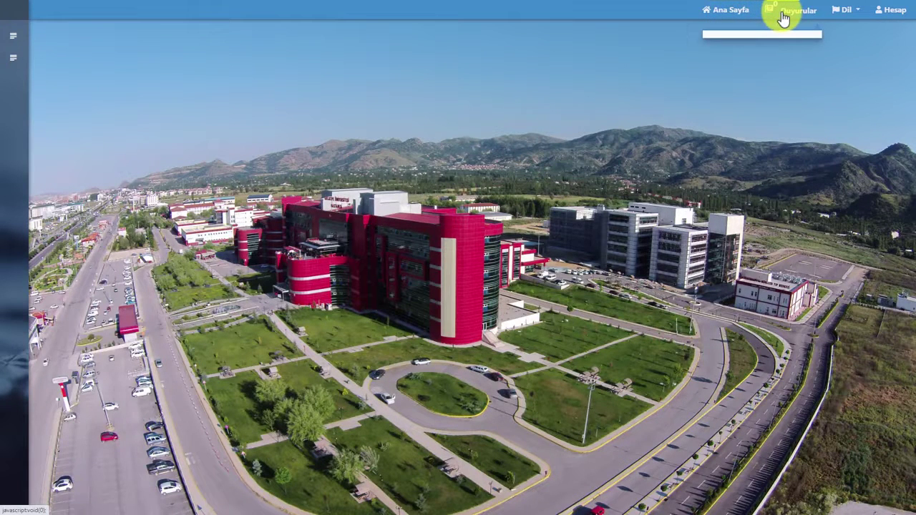
{"action": "left_click", "coordinate": [844, 10]}
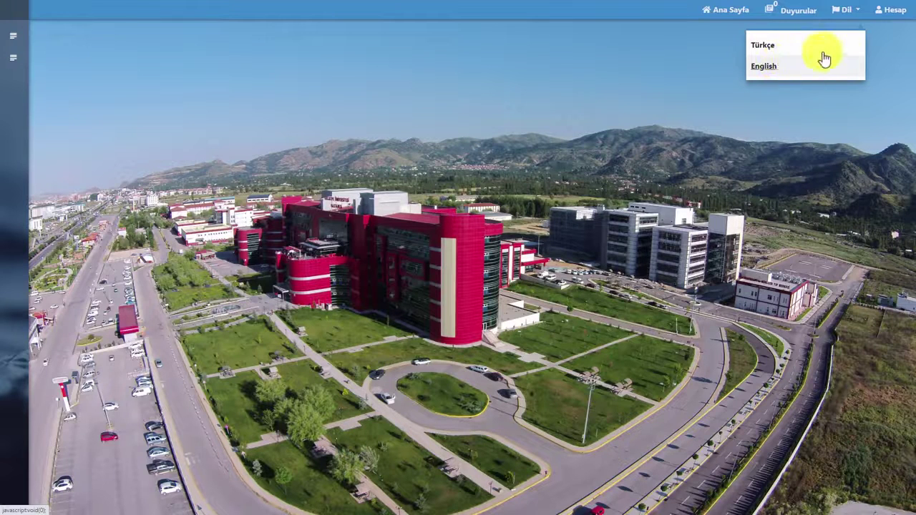
{"action": "left_click", "coordinate": [885, 10]}
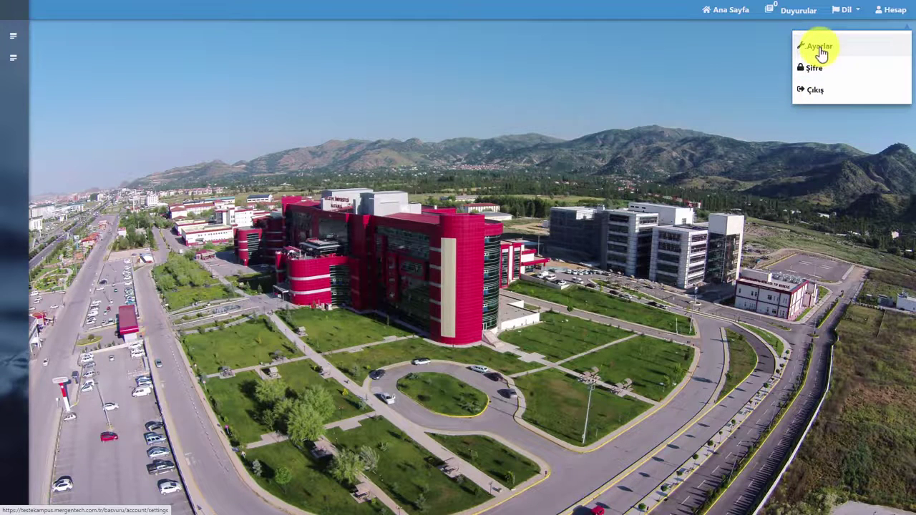
{"action": "left_click", "coordinate": [818, 48]}
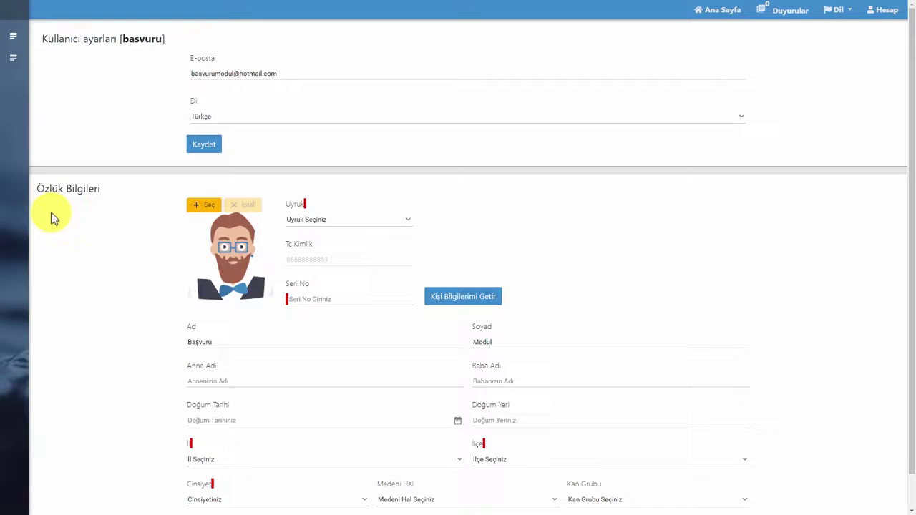
{"action": "left_click", "coordinate": [237, 74]}
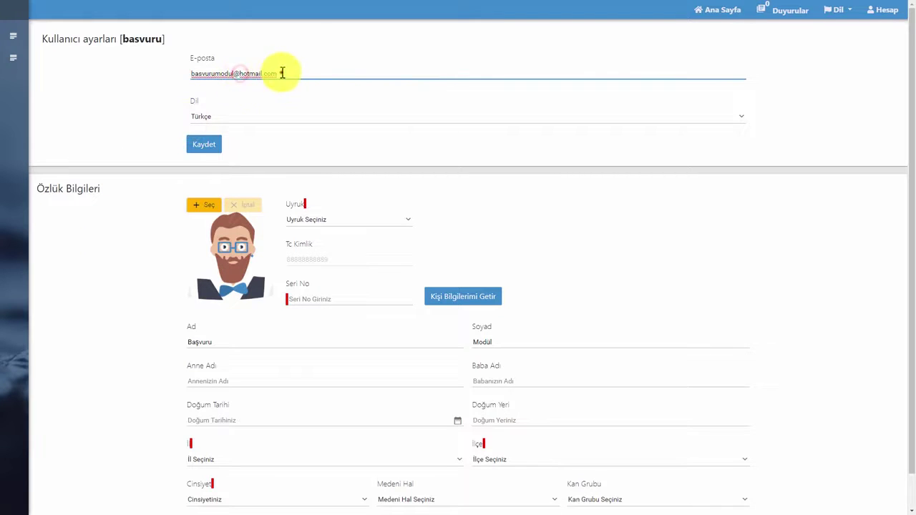
{"action": "left_click_drag", "start_coordinate": [282, 73], "coordinate": [180, 74]}
{"action": "left_click", "coordinate": [211, 119]}
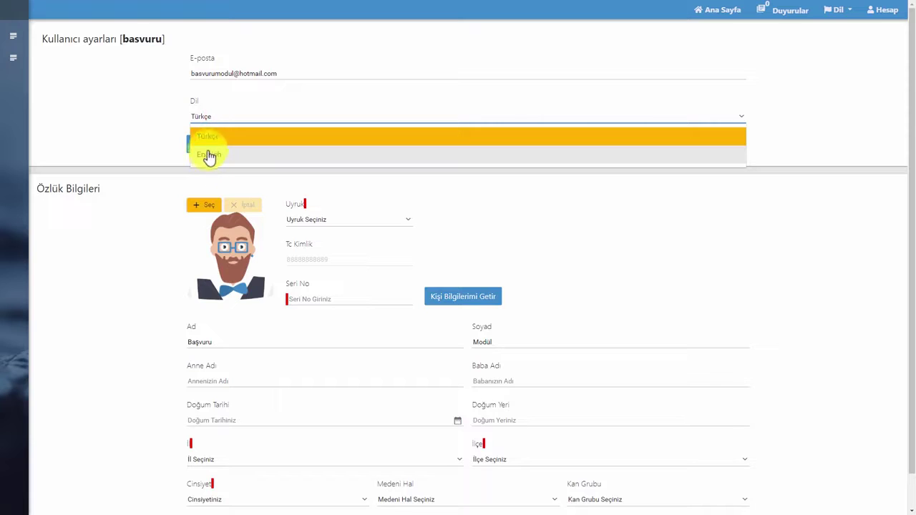
{"action": "left_click", "coordinate": [154, 139]}
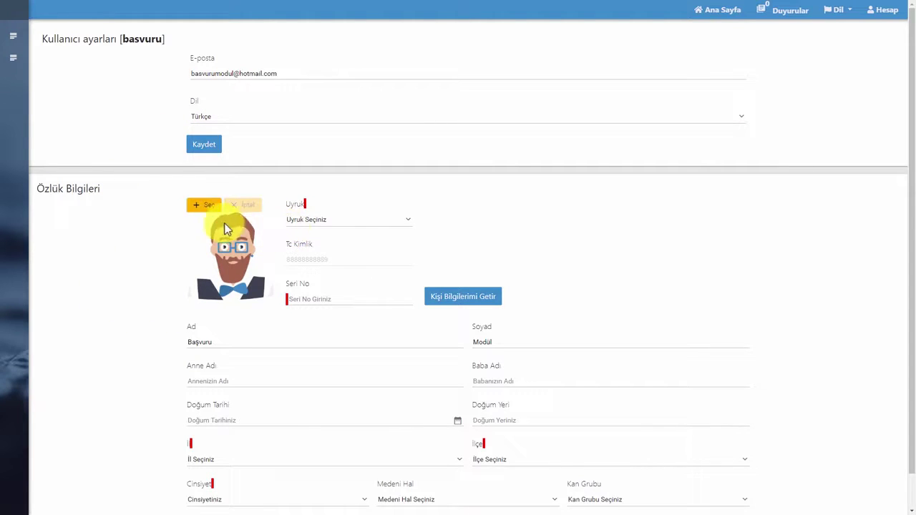
{"action": "left_click", "coordinate": [293, 225]}
Set nationality to TÜRKİYE and enter the ID serial number and the mother's and father's names
{"action": "left_click", "coordinate": [305, 261]}
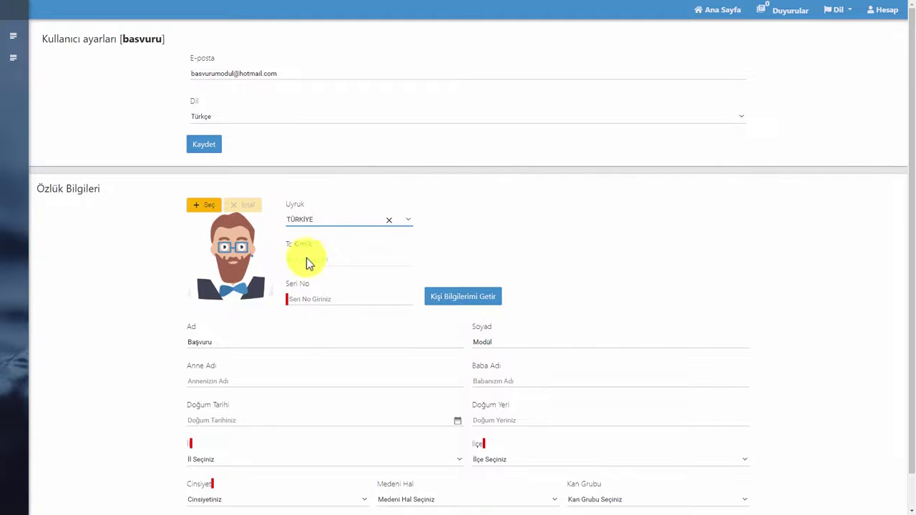
{"action": "left_click", "coordinate": [305, 296]}
{"action": "type", "text": "123456789"}
{"action": "key", "text": "Tab"}
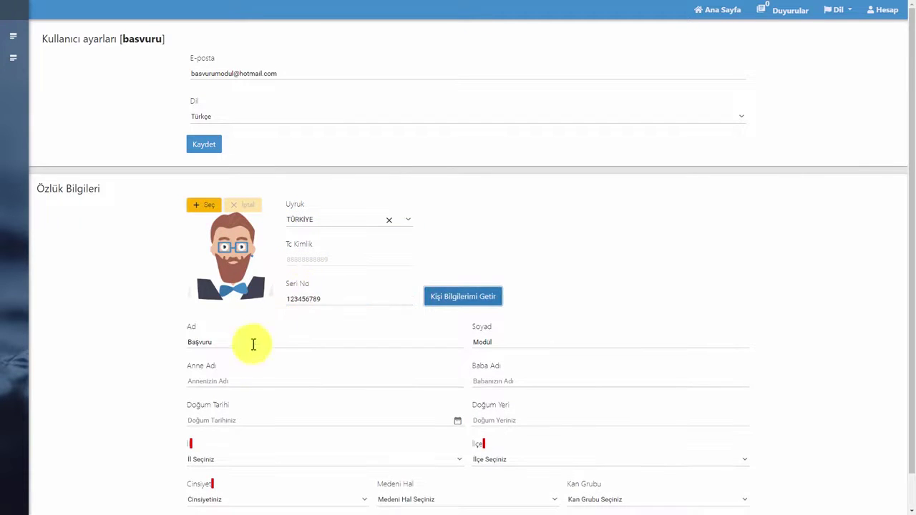
{"action": "left_click", "coordinate": [222, 379]}
{"action": "type", "text": "Zeynep"}
{"action": "key", "text": "Tab"}
{"action": "type", "text": "Sali"}
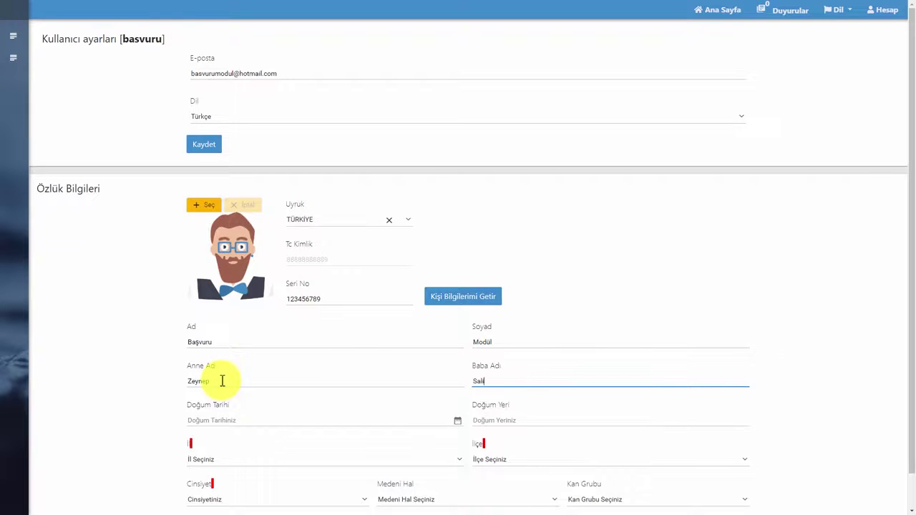
{"action": "type", "text": "h"}
{"action": "key", "text": "Tab"}
{"action": "left_click", "coordinate": [295, 268]}
{"action": "scroll", "coordinate": [297, 293], "scroll_direction": "up", "scroll_amount": 5}
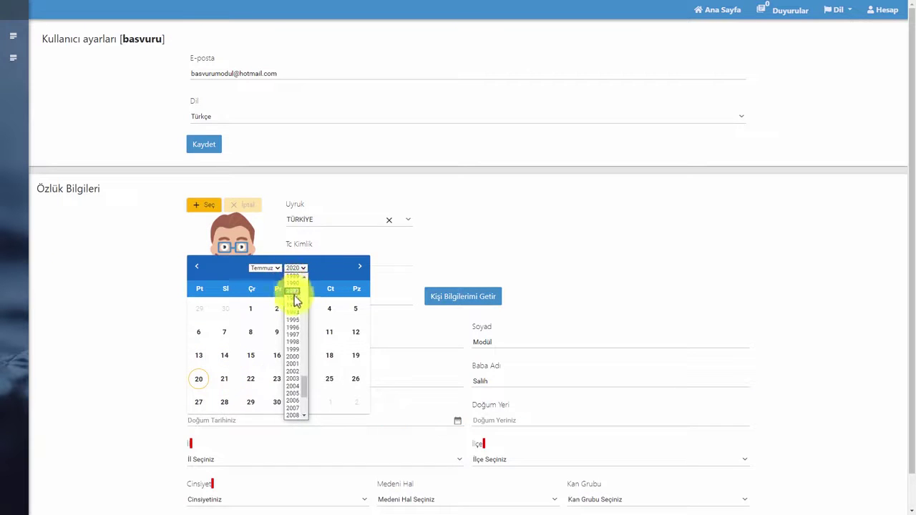
{"action": "left_click", "coordinate": [295, 298]}
{"action": "left_click", "coordinate": [250, 308]}
{"action": "left_click", "coordinate": [501, 418]}
{"action": "type", "text": "AN"}
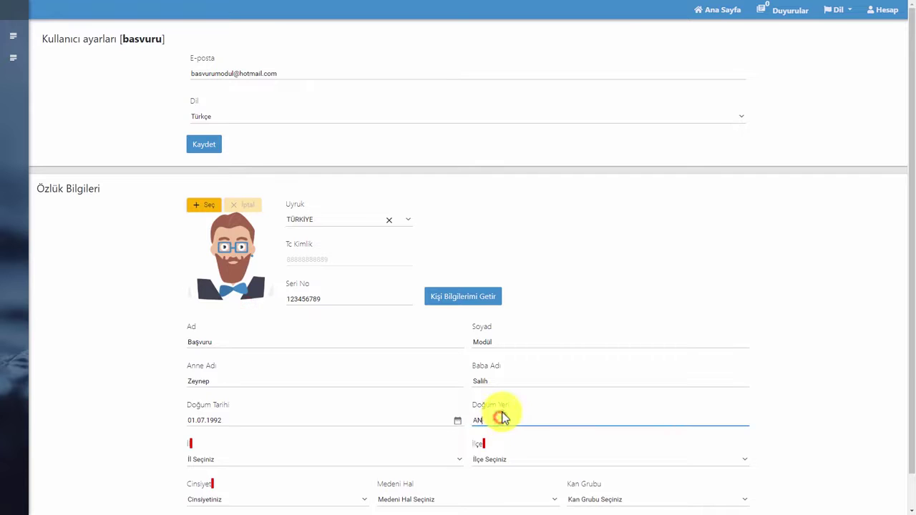
{"action": "type", "text": "KARA"}
Choose İl ADANA, İlçe CEYHAN, Cinsiyet Erkek, Medeni Hal Bekar and Kan Grubu A Rh+
{"action": "left_click", "coordinate": [255, 457]}
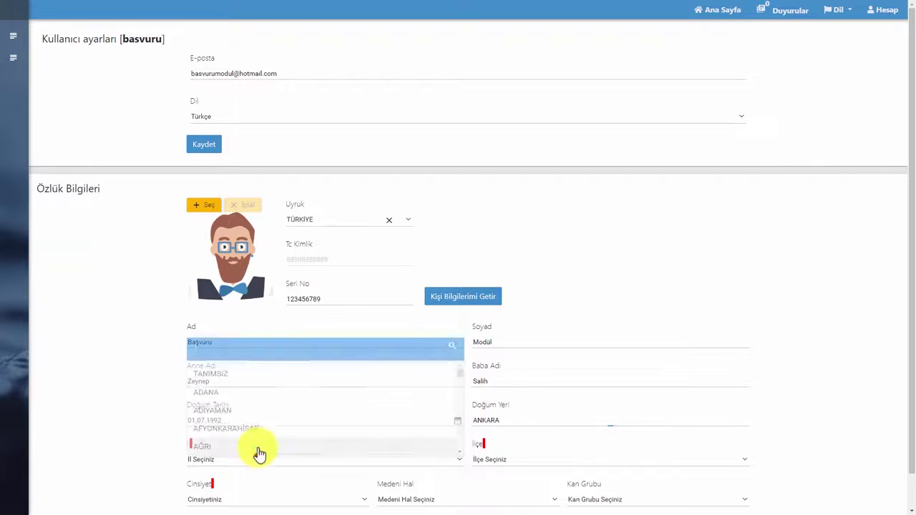
{"action": "left_click", "coordinate": [232, 386]}
{"action": "left_click", "coordinate": [487, 458]}
{"action": "left_click", "coordinate": [504, 392]}
{"action": "left_click", "coordinate": [251, 501]}
{"action": "left_click", "coordinate": [298, 462]}
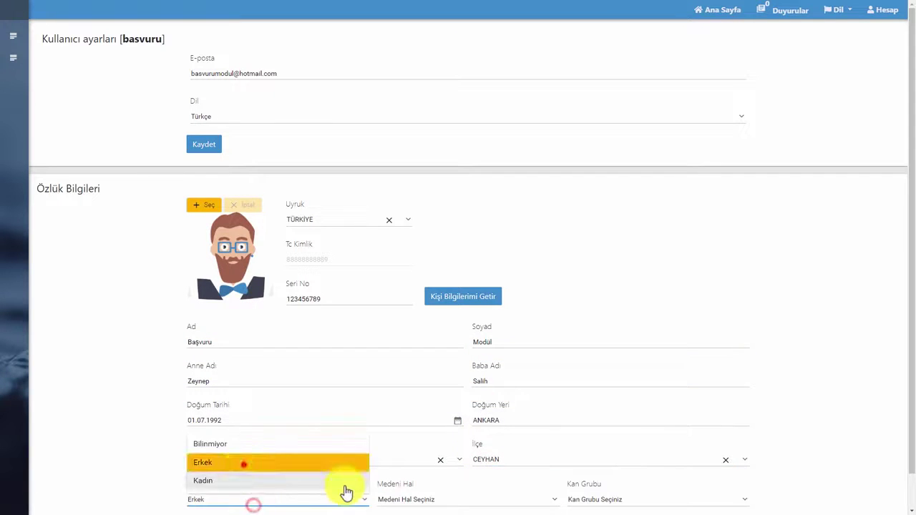
{"action": "left_click", "coordinate": [403, 499]}
{"action": "left_click", "coordinate": [401, 481]}
{"action": "left_click", "coordinate": [594, 499]}
{"action": "left_click", "coordinate": [587, 436]}
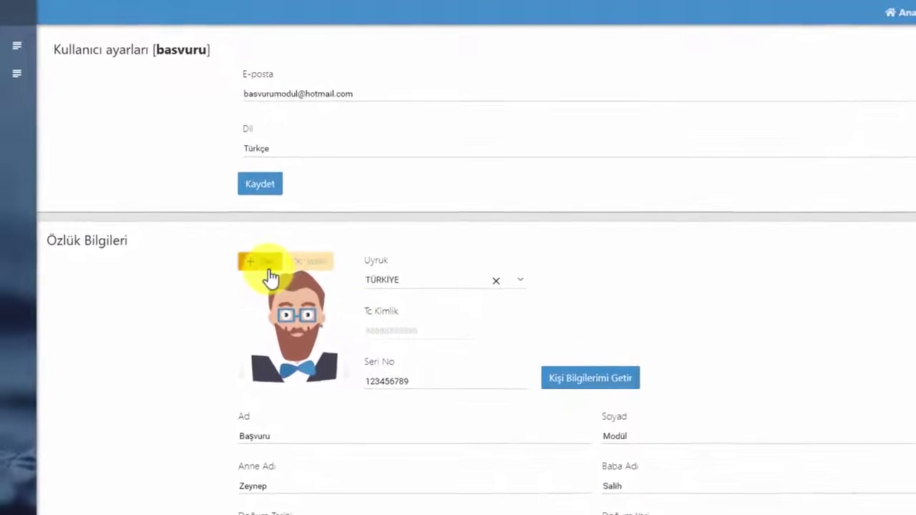
Attach FOTOGRAF.png as the profile photo and save the Özlük Bilgileri form
{"action": "left_click", "coordinate": [285, 293]}
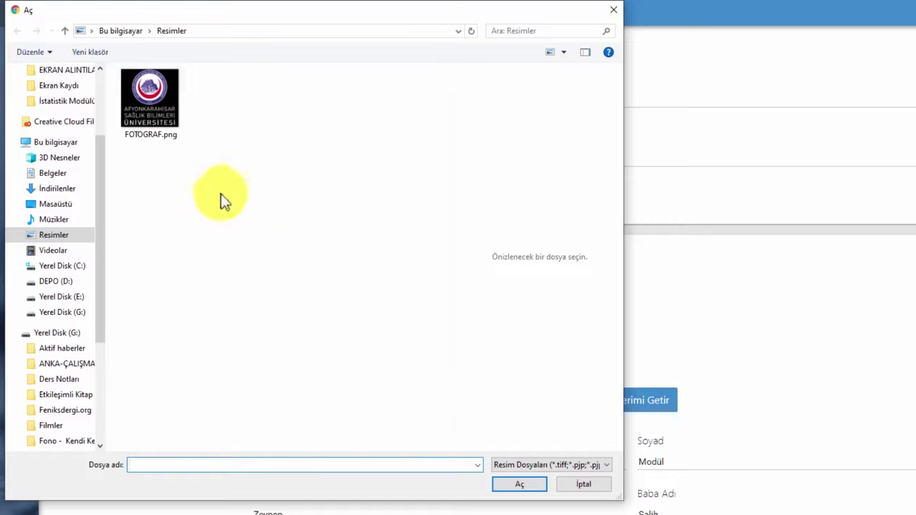
{"action": "left_click", "coordinate": [171, 132]}
{"action": "left_click", "coordinate": [520, 484]}
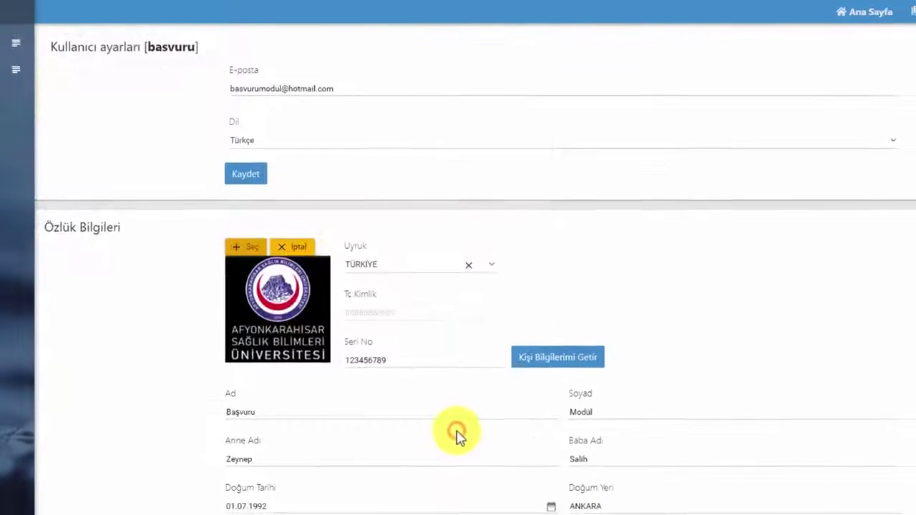
{"action": "scroll", "coordinate": [364, 448], "scroll_direction": "down", "scroll_amount": 1}
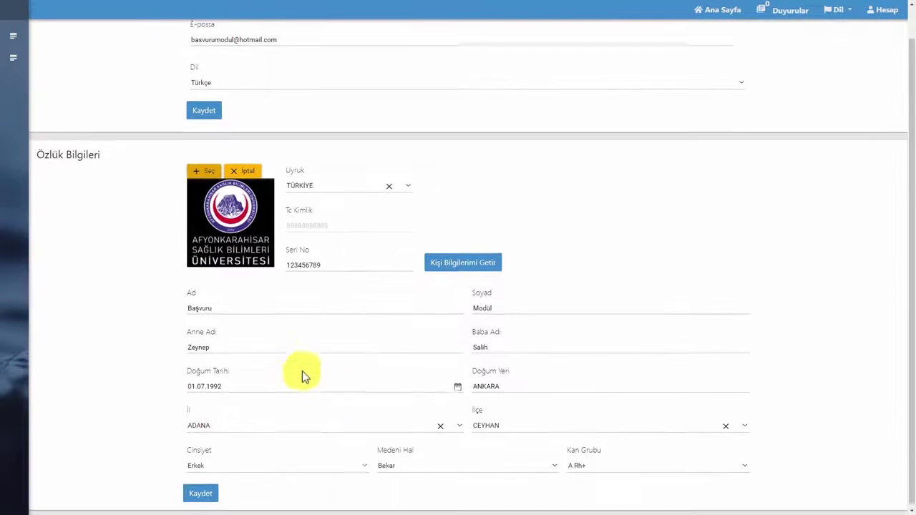
{"action": "left_click", "coordinate": [201, 493]}
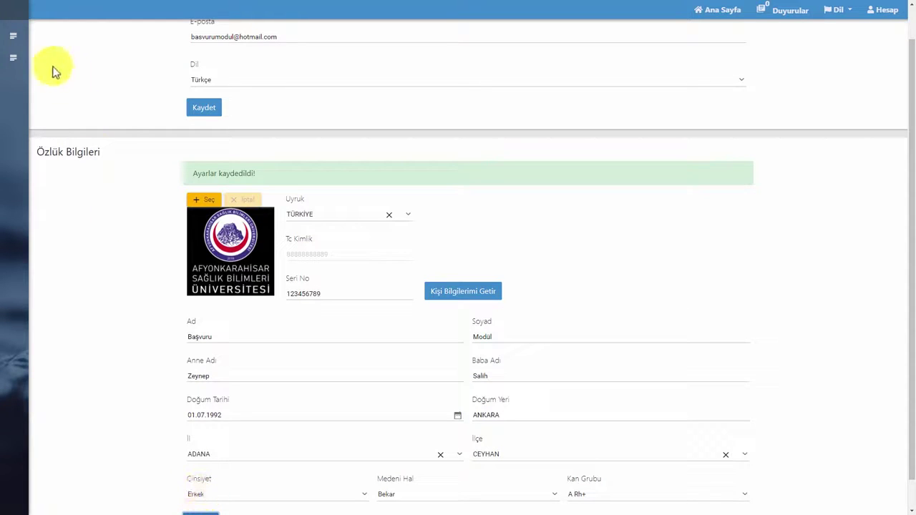
View the Hakkımızda > Tarihçe page, then go to İşlemler > Başvuru
{"action": "left_click", "coordinate": [19, 43]}
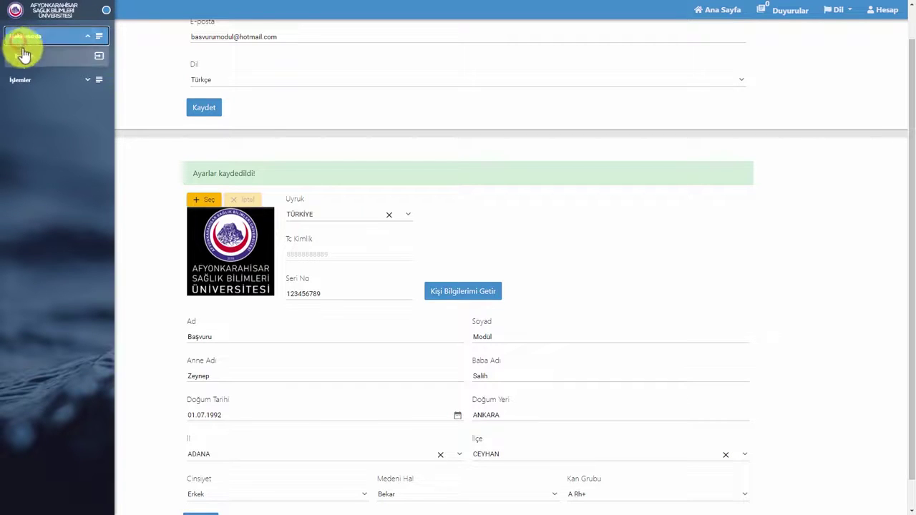
{"action": "left_click", "coordinate": [25, 58]}
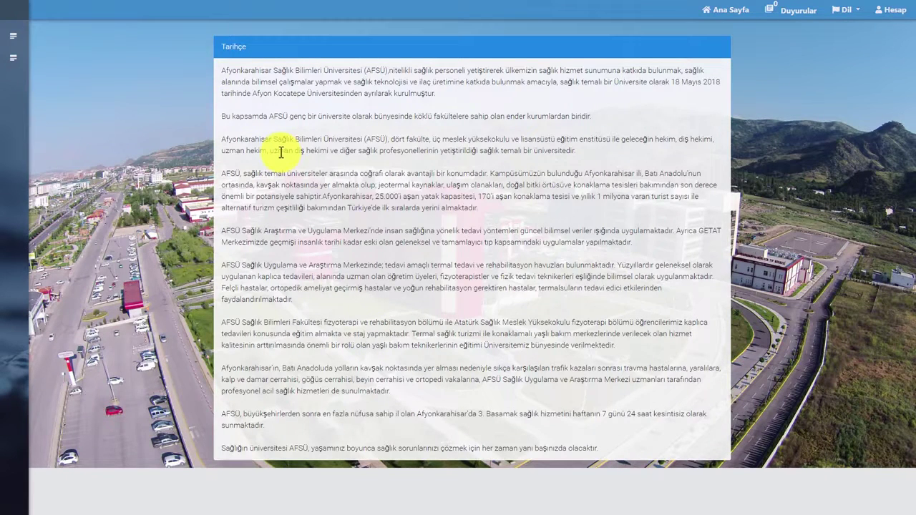
{"action": "mouse_move", "coordinate": [20, 61]}
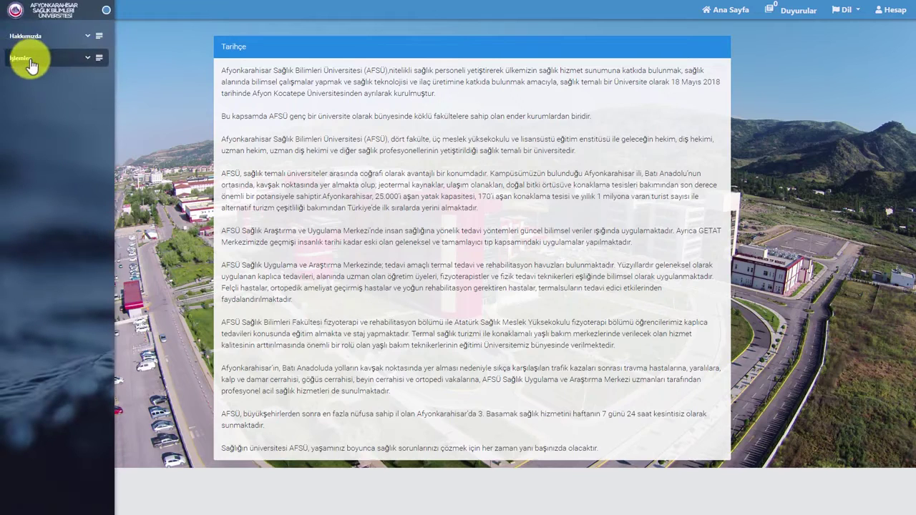
{"action": "left_click", "coordinate": [82, 57]}
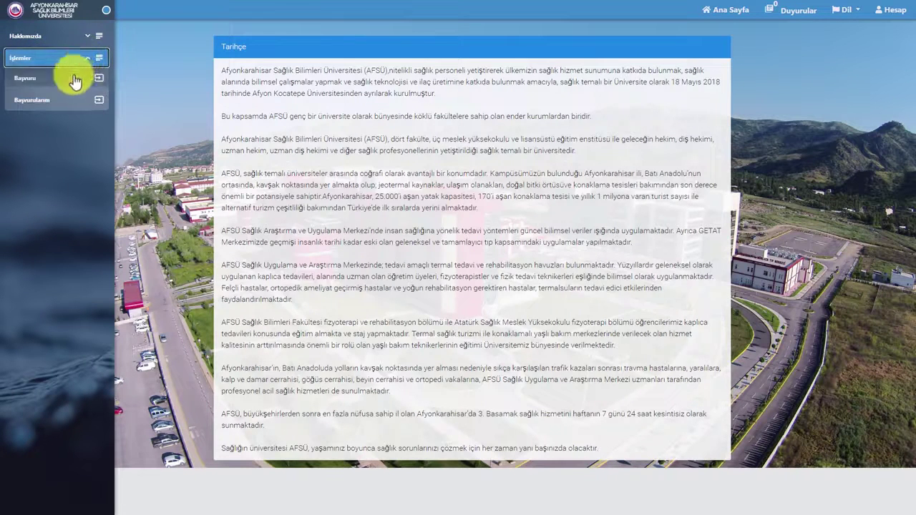
{"action": "left_click", "coordinate": [61, 80]}
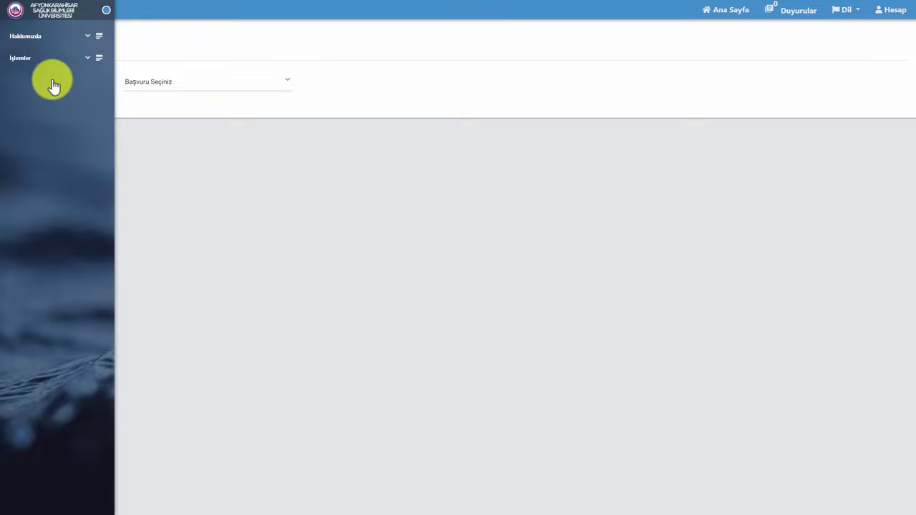
Choose 4B Başvurusu, show the identity details, and select the Hemşire(4B) position
{"action": "left_click", "coordinate": [146, 82]}
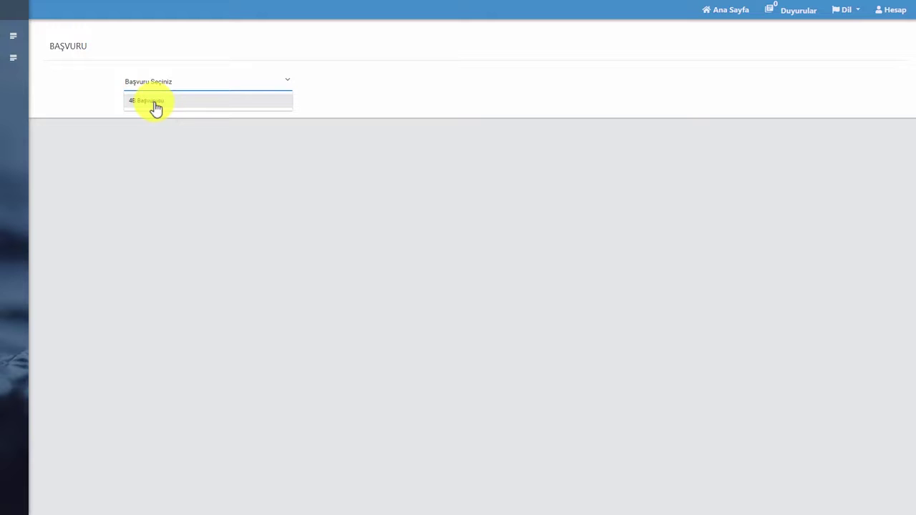
{"action": "left_click", "coordinate": [156, 106]}
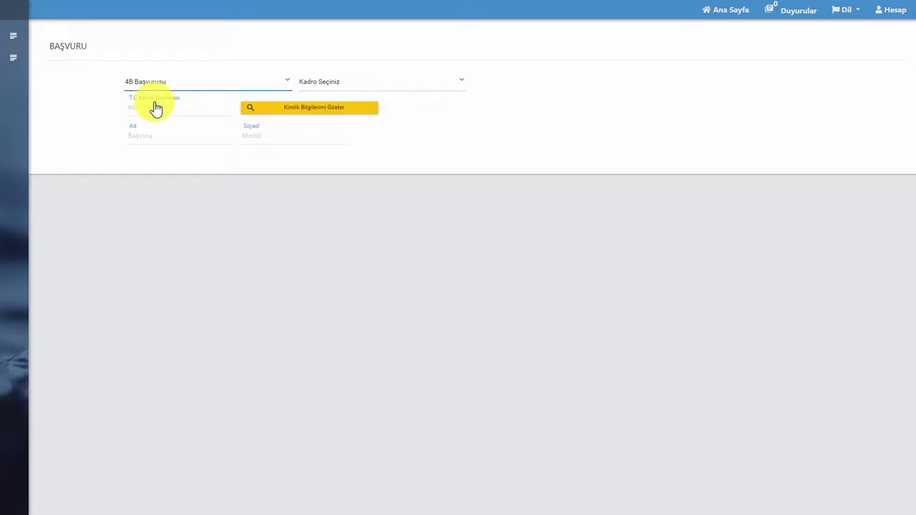
{"action": "left_click", "coordinate": [324, 115]}
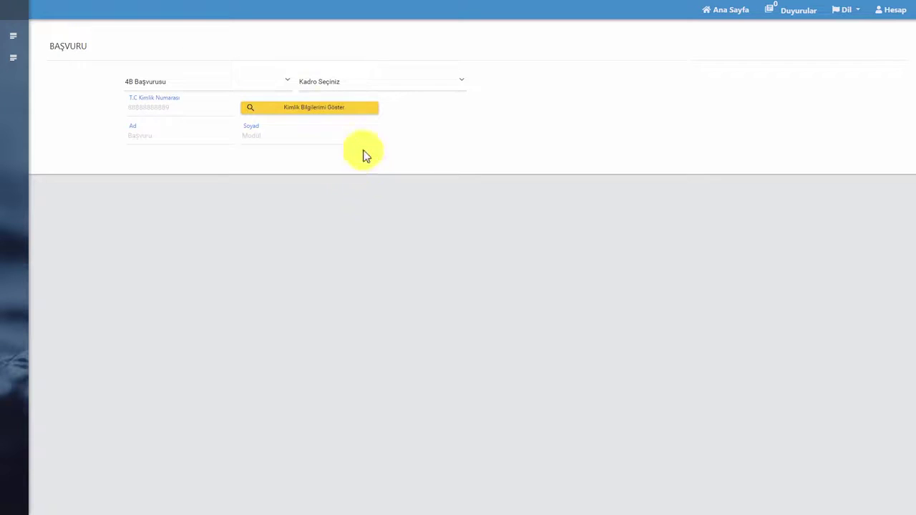
{"action": "left_click", "coordinate": [323, 90]}
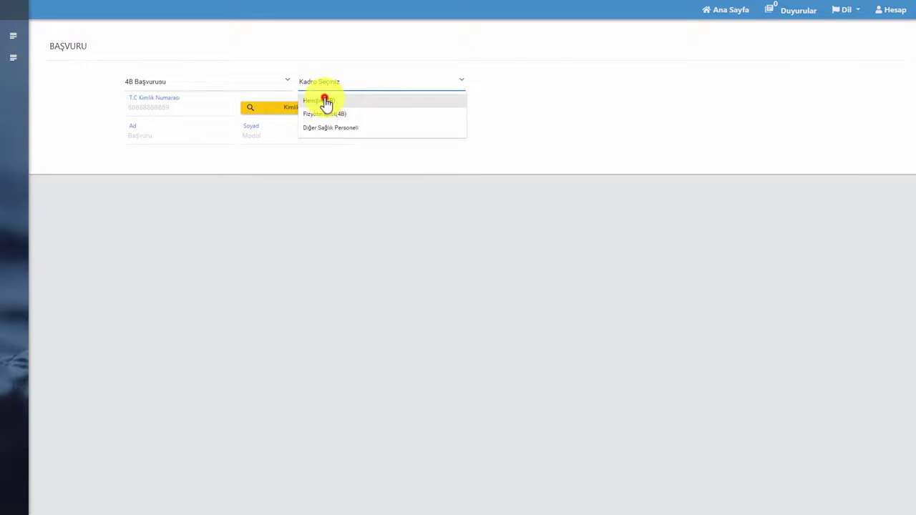
{"action": "left_click", "coordinate": [324, 100]}
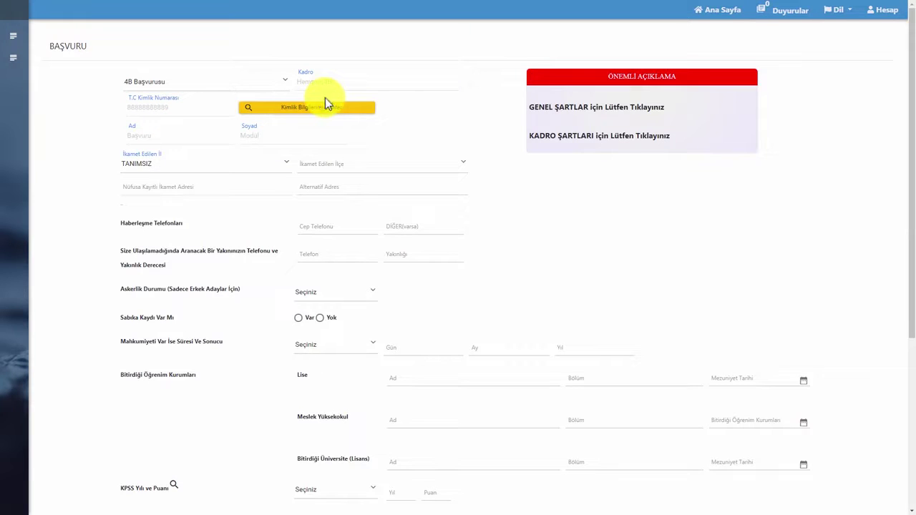
Review and dismiss the general conditions and position requirements notices
{"action": "left_click", "coordinate": [557, 114]}
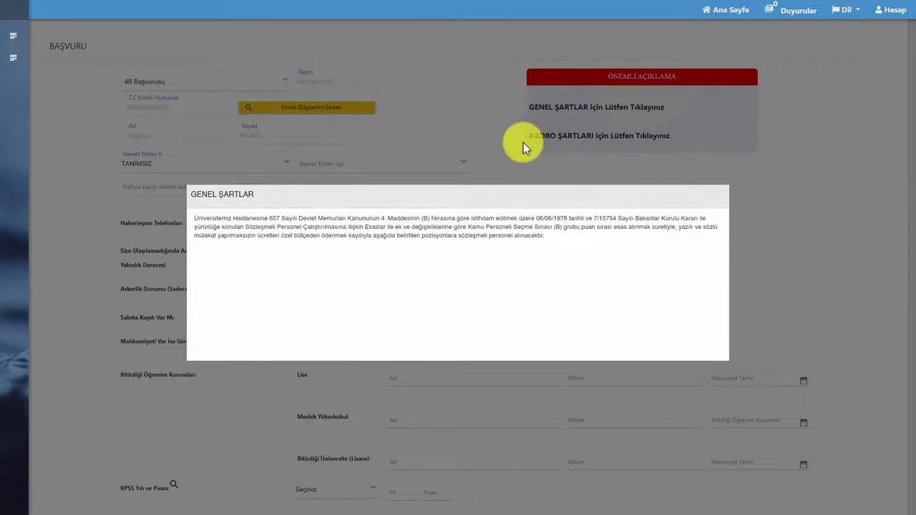
{"action": "left_click", "coordinate": [523, 143]}
{"action": "left_click", "coordinate": [544, 140]}
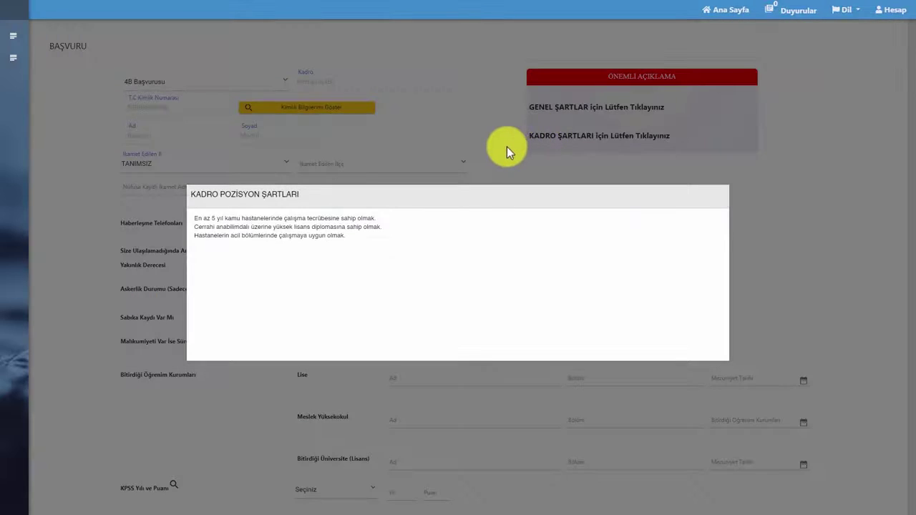
{"action": "left_click", "coordinate": [506, 147]}
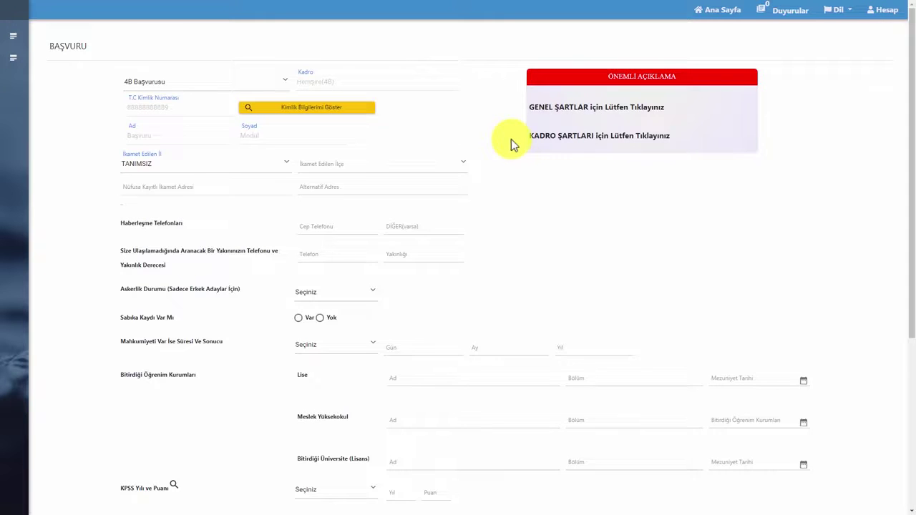
Set the residence province to ADANA and district to CEYHAN
{"action": "left_click", "coordinate": [255, 159]}
{"action": "left_click", "coordinate": [214, 195]}
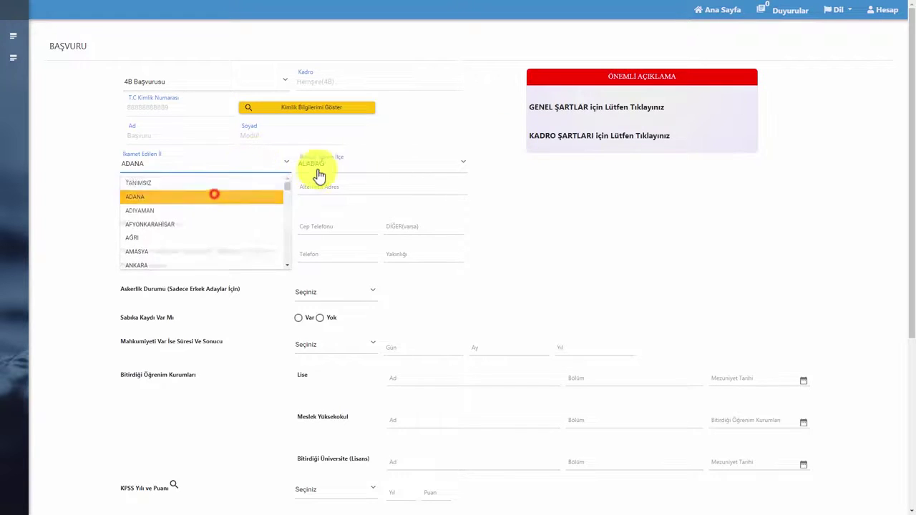
{"action": "left_click", "coordinate": [319, 175]}
{"action": "left_click", "coordinate": [317, 194]}
{"action": "scroll", "coordinate": [319, 243], "scroll_direction": "down", "scroll_amount": 1}
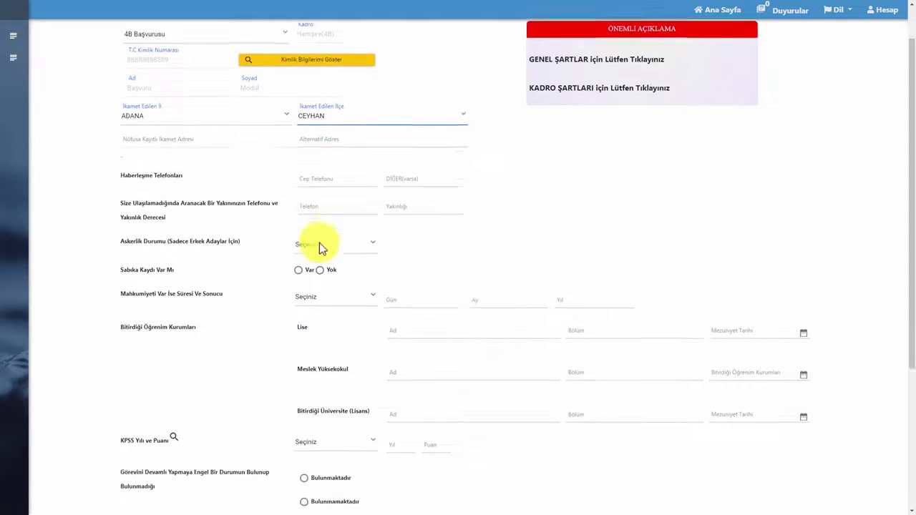
{"action": "scroll", "coordinate": [319, 243], "scroll_direction": "down", "scroll_amount": 2}
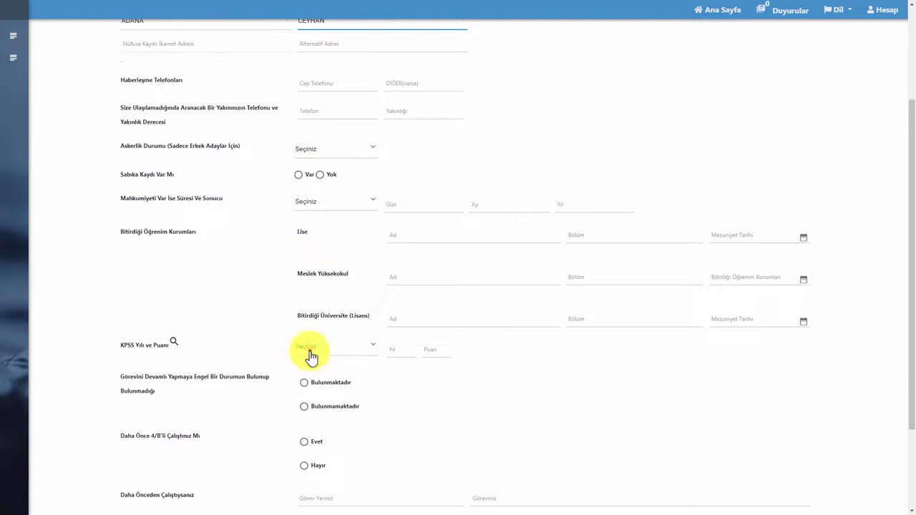
Set the KPSS level to Lisans with year 2019
{"action": "left_click", "coordinate": [311, 356]}
{"action": "left_click", "coordinate": [309, 393]}
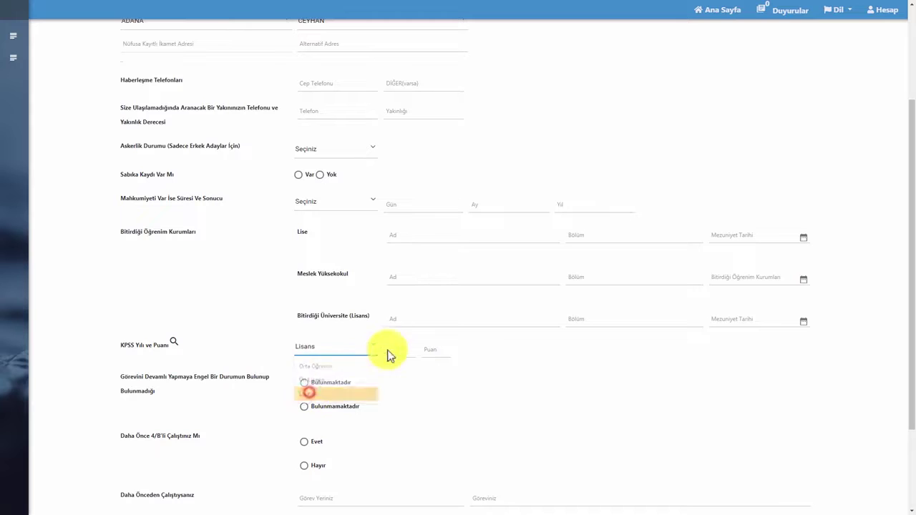
{"action": "left_click", "coordinate": [396, 348]}
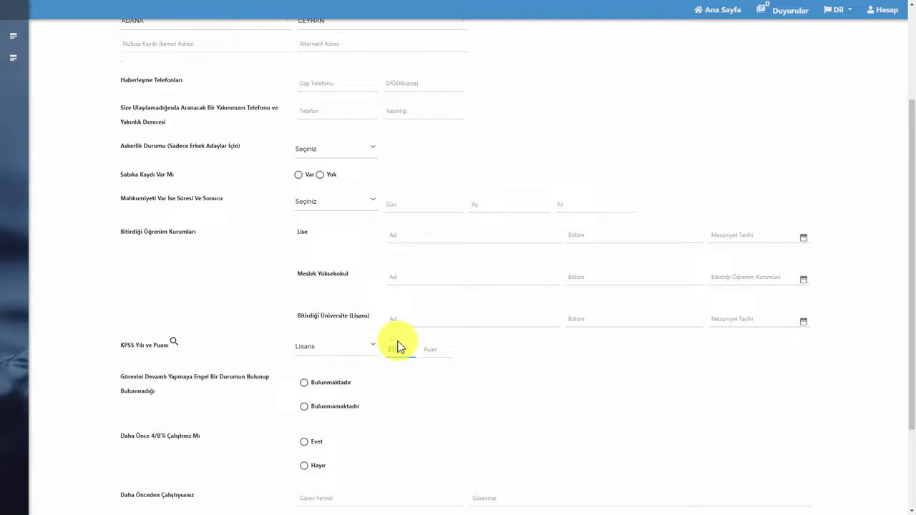
{"action": "type", "text": "2019"}
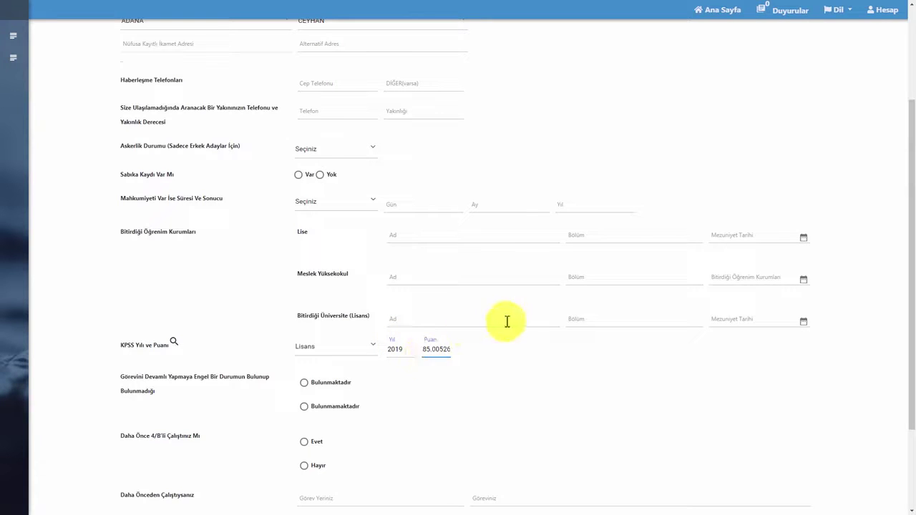
Pass the previous workplace, job title and CV fields and proceed to the second step
{"action": "scroll", "coordinate": [430, 358], "scroll_direction": "down", "scroll_amount": 3}
{"action": "left_click", "coordinate": [379, 381]}
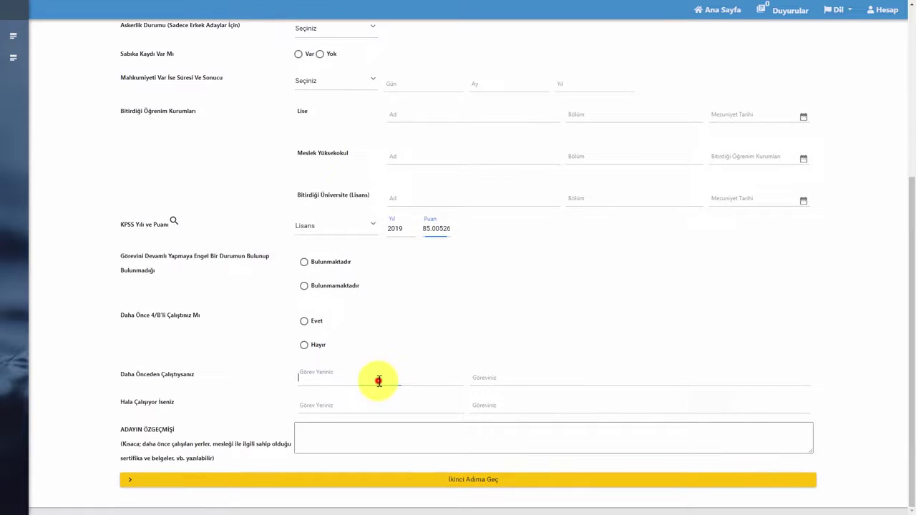
{"action": "left_click", "coordinate": [501, 381]}
{"action": "left_click", "coordinate": [408, 440]}
{"action": "left_click", "coordinate": [465, 484]}
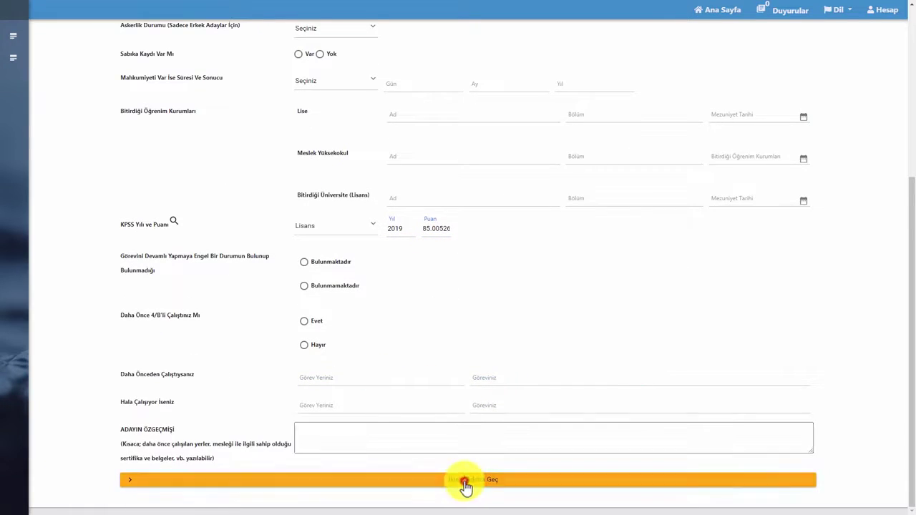
Confirm moving to the document step and upload adli sicil kaydı.pdf as the criminal record
{"action": "left_click", "coordinate": [592, 283]}
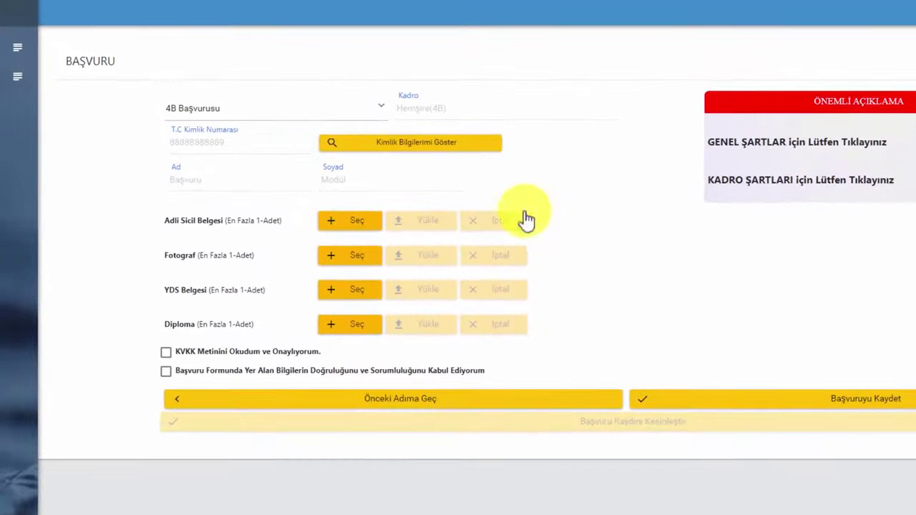
{"action": "left_click", "coordinate": [377, 226]}
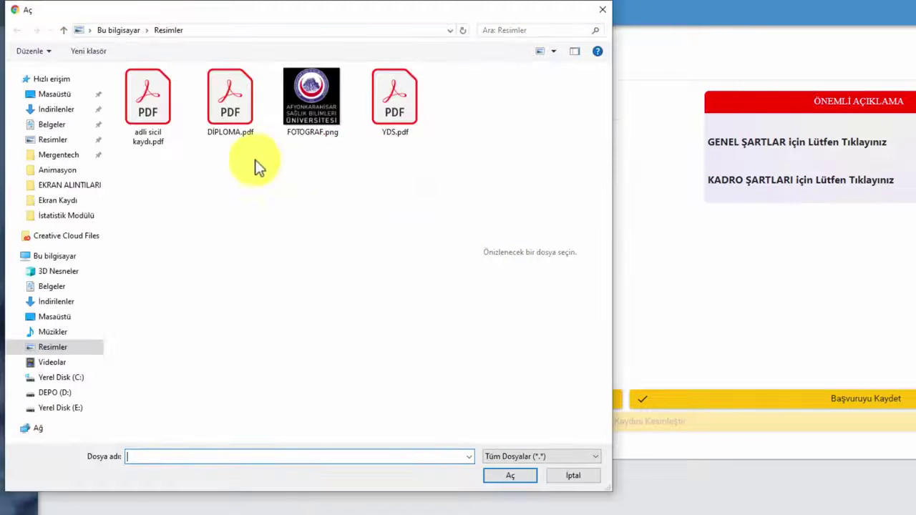
{"action": "left_click", "coordinate": [151, 121]}
{"action": "left_click", "coordinate": [501, 475]}
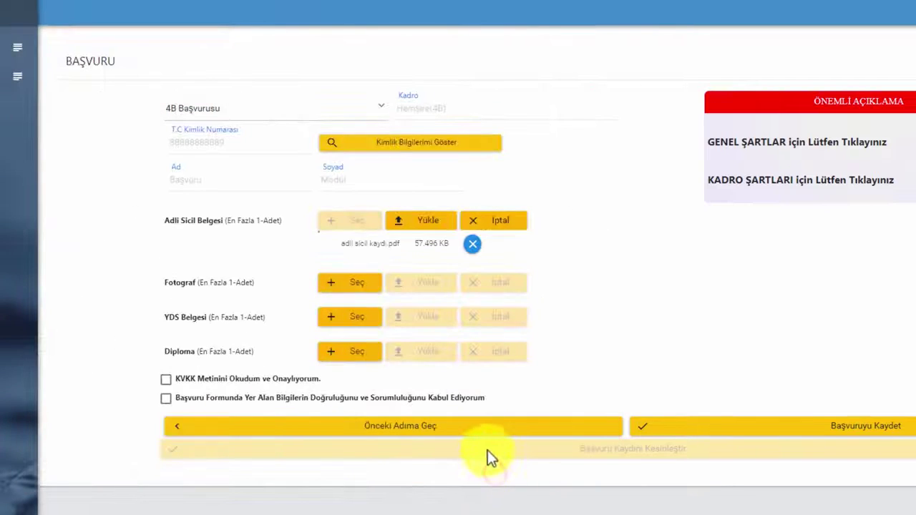
{"action": "left_click", "coordinate": [481, 226]}
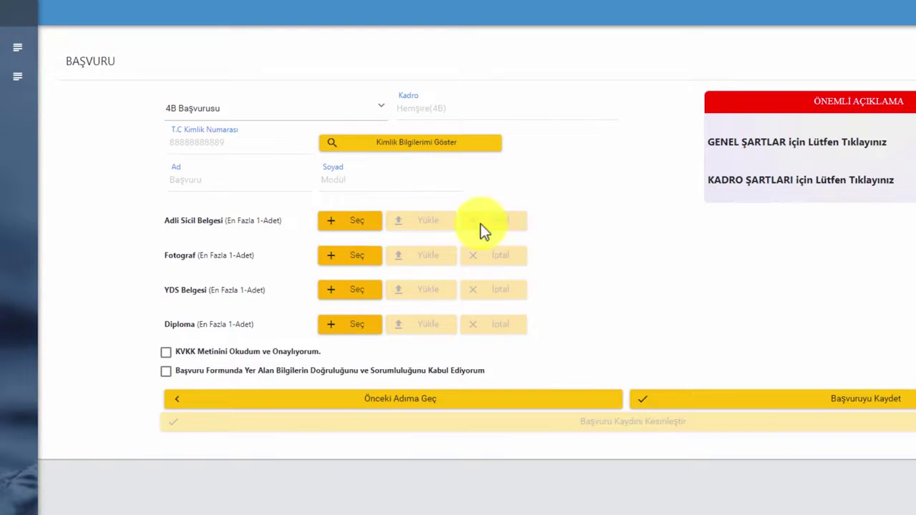
{"action": "left_click", "coordinate": [374, 227]}
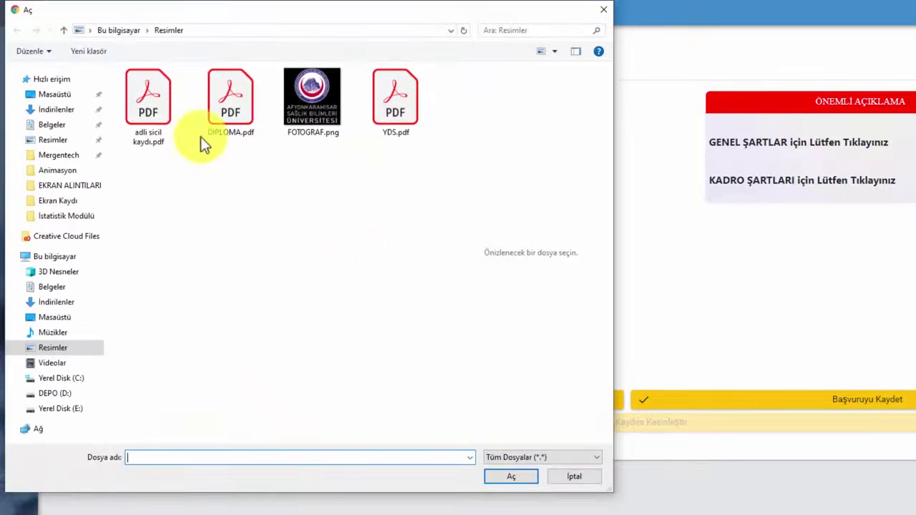
{"action": "left_click", "coordinate": [178, 127]}
{"action": "left_click", "coordinate": [499, 478]}
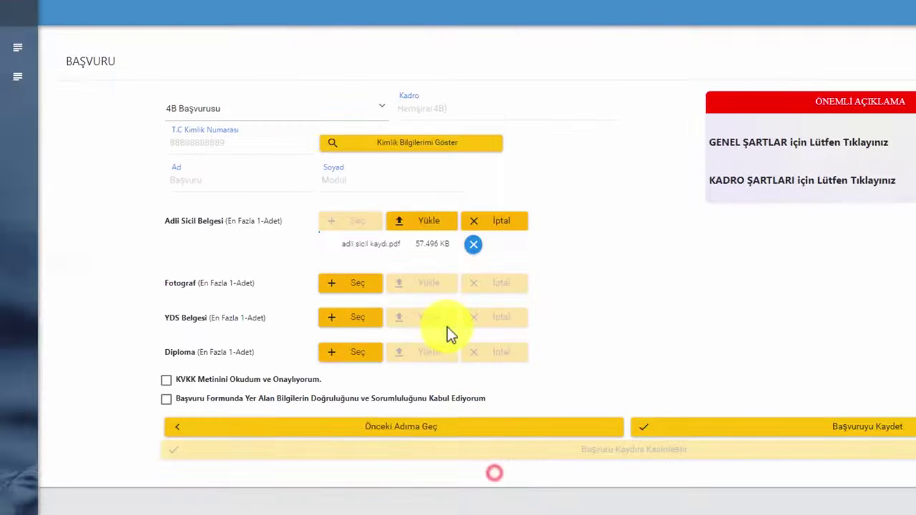
{"action": "left_click", "coordinate": [428, 229]}
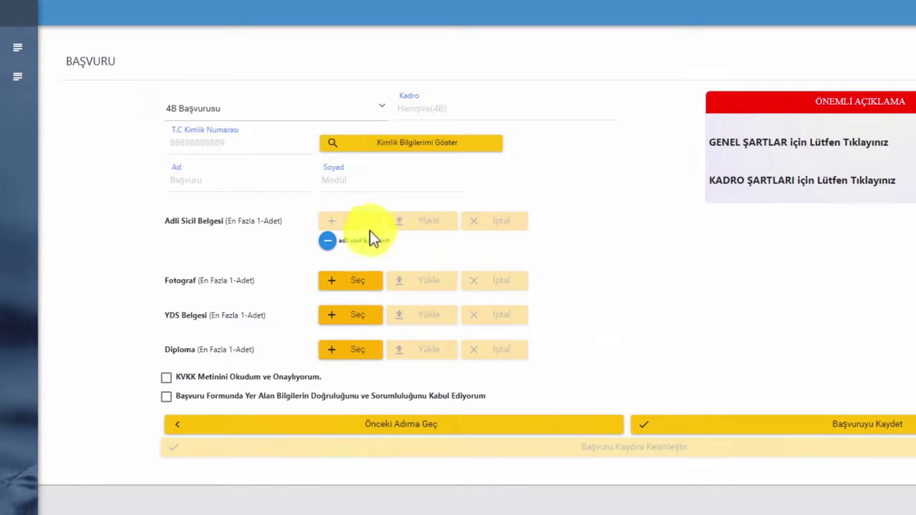
Remove the uploaded criminal record and re-upload adli sicil kaydı.pdf
{"action": "left_click", "coordinate": [326, 246]}
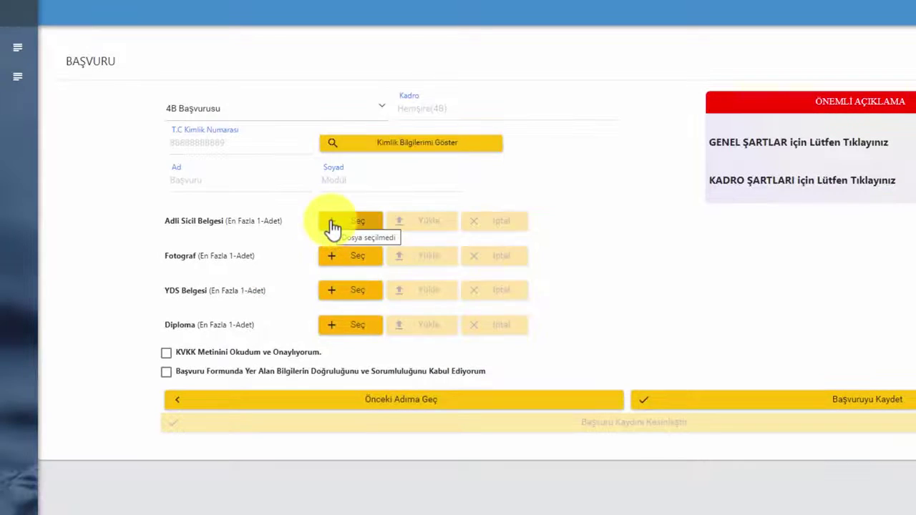
{"action": "left_click", "coordinate": [332, 226]}
{"action": "left_click", "coordinate": [167, 108]}
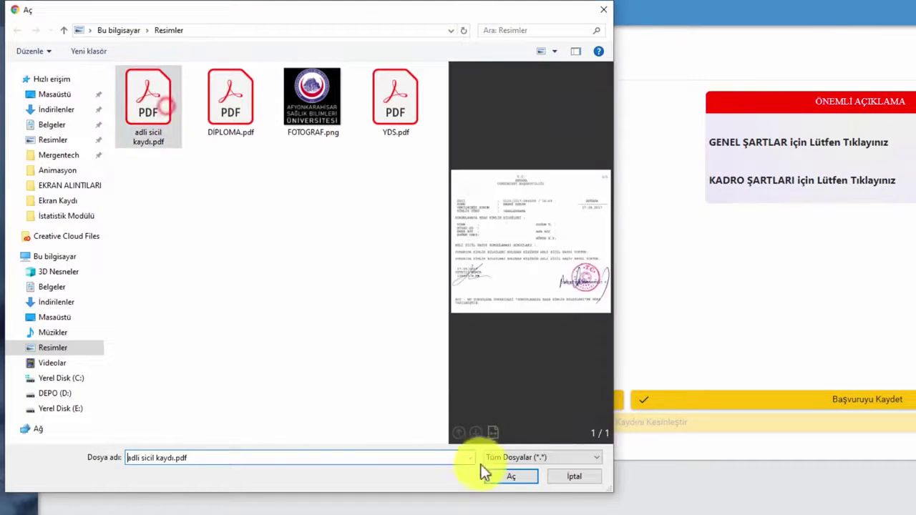
{"action": "left_click", "coordinate": [487, 470]}
{"action": "left_click", "coordinate": [415, 224]}
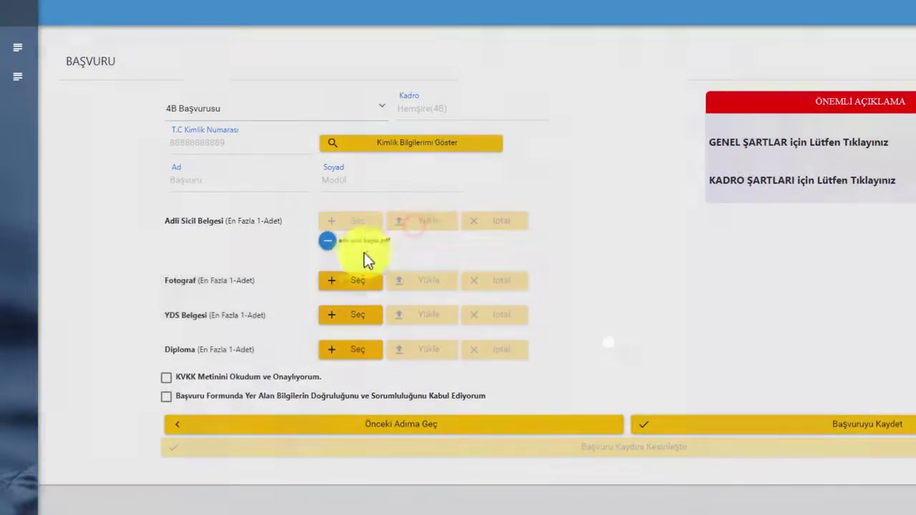
Upload FOTOGRAF.png as the applicant's photo
{"action": "left_click", "coordinate": [354, 273]}
{"action": "left_click", "coordinate": [225, 136]}
{"action": "left_click", "coordinate": [327, 153]}
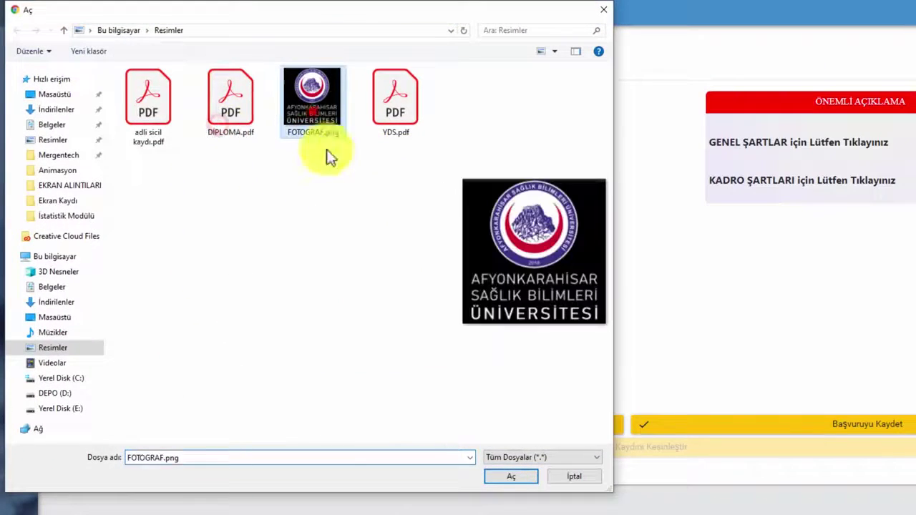
{"action": "left_click", "coordinate": [505, 483]}
{"action": "left_click", "coordinate": [428, 285]}
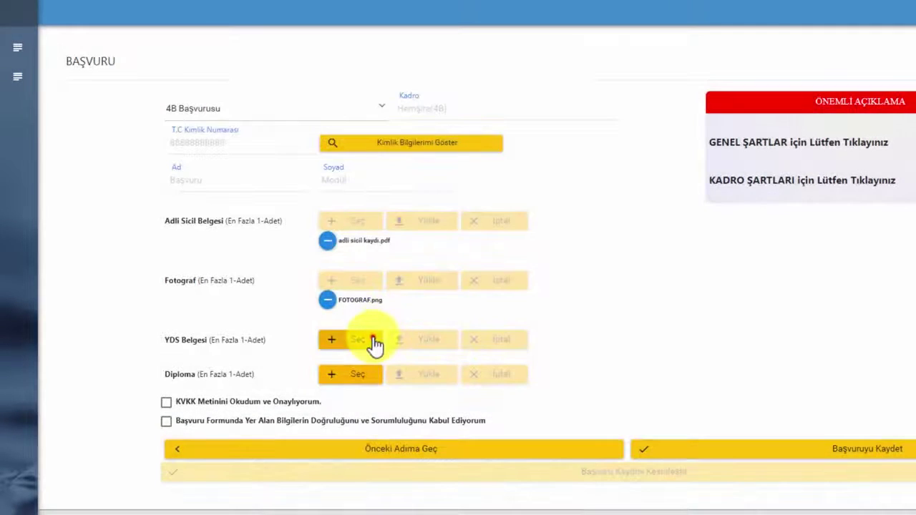
Upload YDS.pdf as the YDS certificate
{"action": "left_click", "coordinate": [365, 339]}
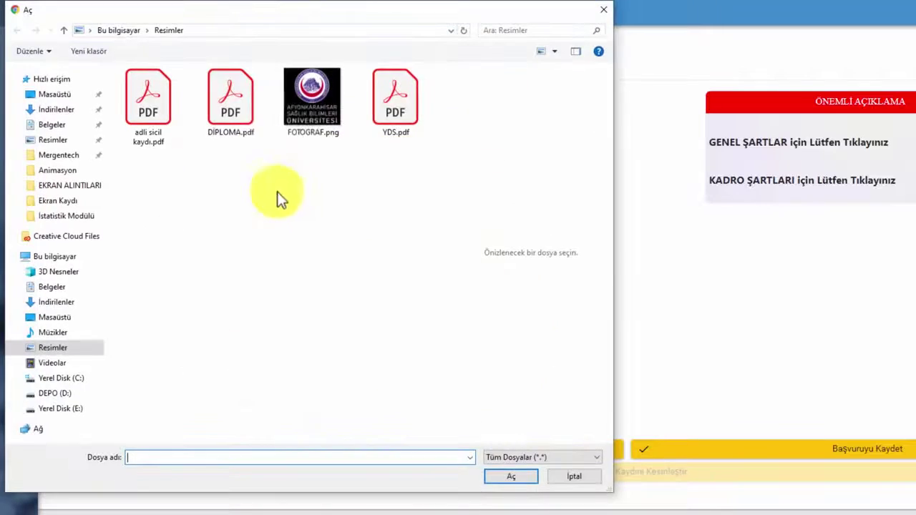
{"action": "left_click", "coordinate": [394, 108]}
{"action": "left_click", "coordinate": [506, 474]}
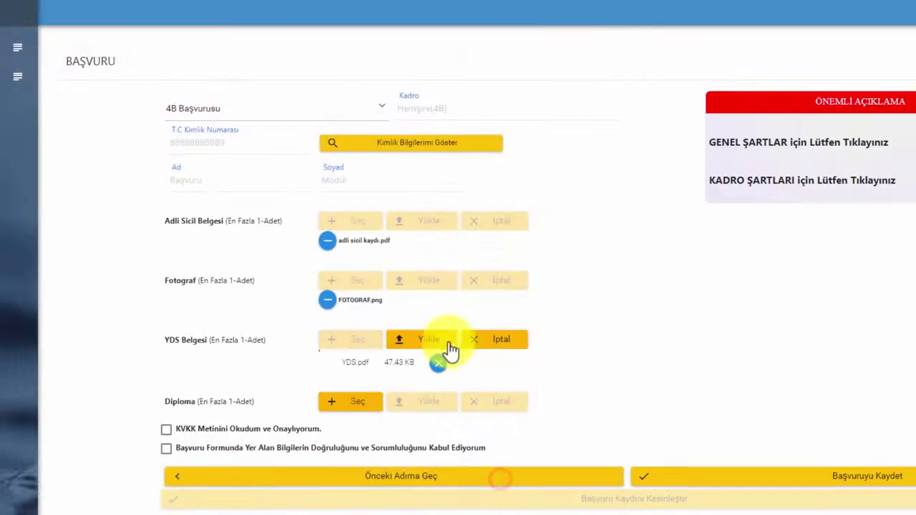
{"action": "left_click", "coordinate": [445, 346]}
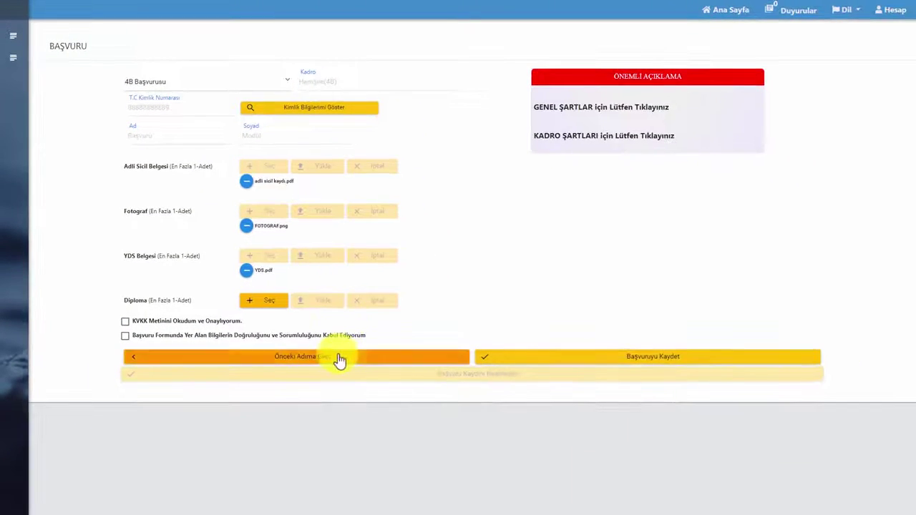
{"action": "left_click", "coordinate": [312, 360]}
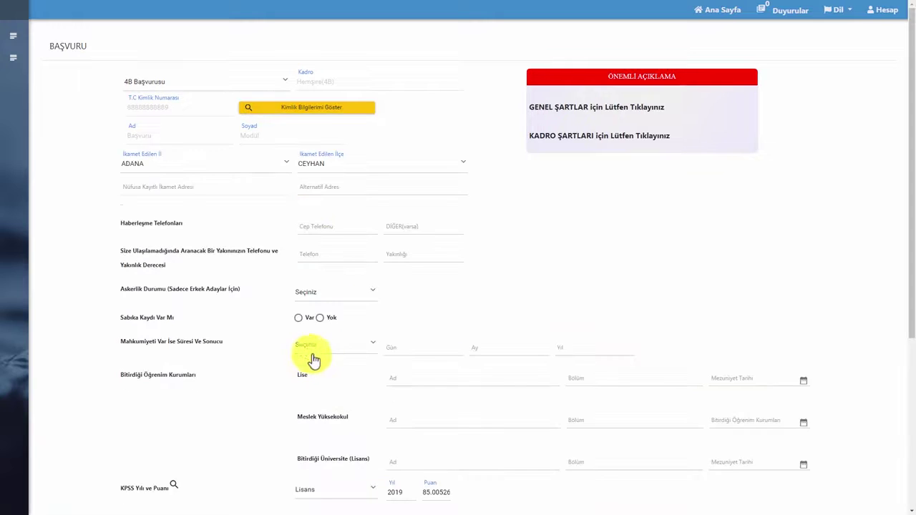
{"action": "scroll", "coordinate": [325, 344], "scroll_direction": "down", "scroll_amount": 2}
{"action": "left_click", "coordinate": [398, 235]}
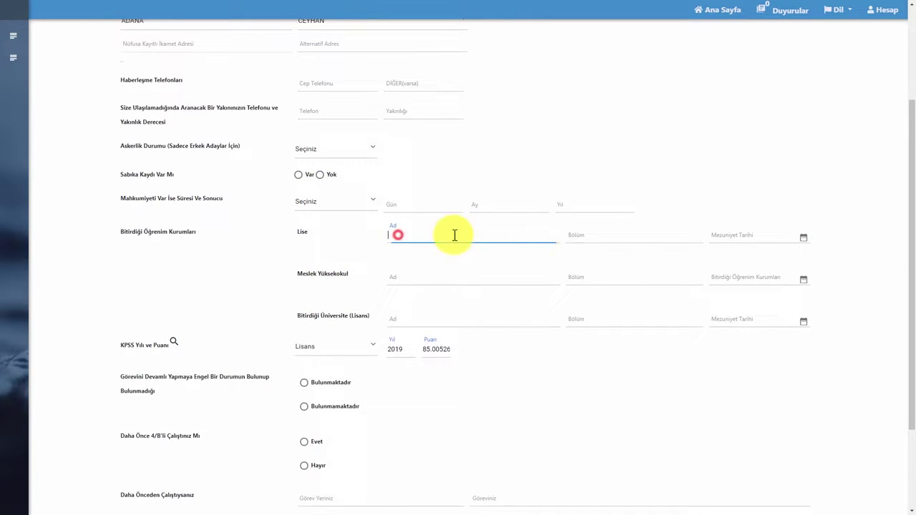
{"action": "left_click", "coordinate": [592, 236]}
{"action": "left_click", "coordinate": [434, 280]}
{"action": "left_click", "coordinate": [575, 276]}
{"action": "scroll", "coordinate": [454, 333], "scroll_direction": "down", "scroll_amount": 3}
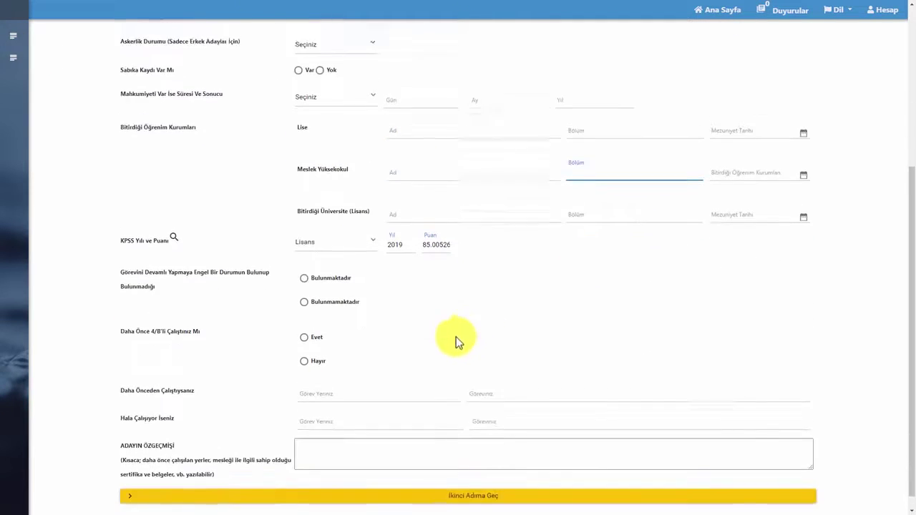
{"action": "left_click", "coordinate": [382, 403]}
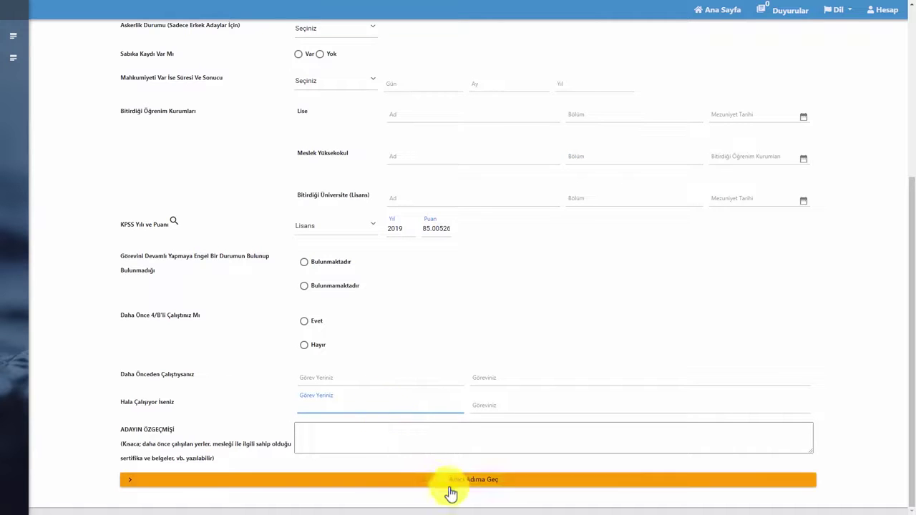
{"action": "left_click", "coordinate": [473, 486]}
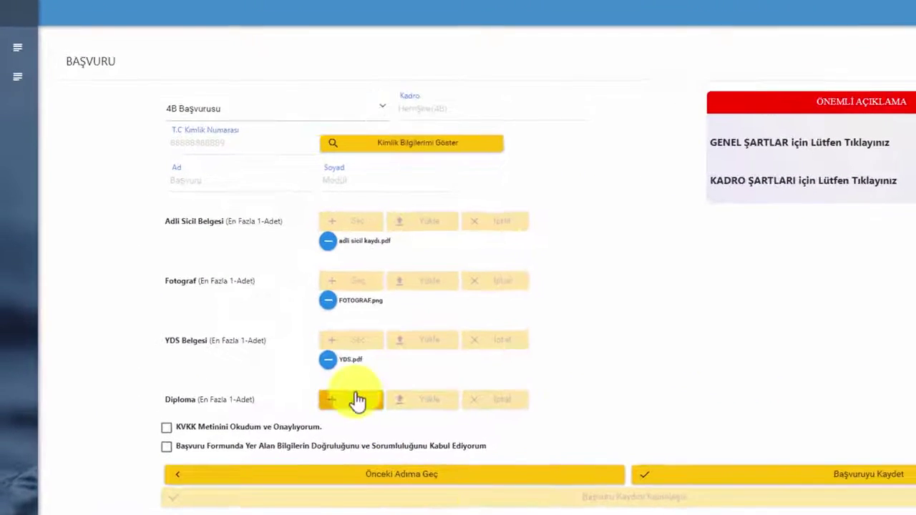
Upload DIPLOMA.pdf as the diploma and save the 4B nurse application
{"action": "left_click", "coordinate": [267, 297]}
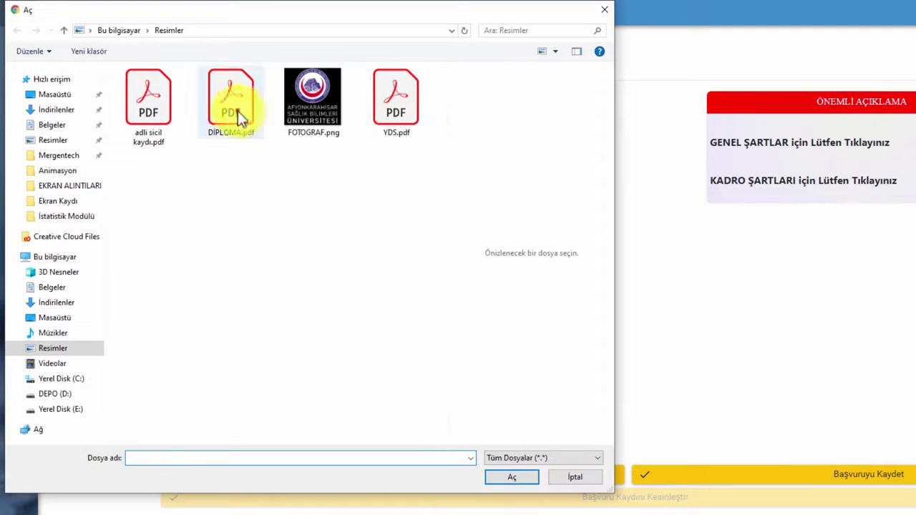
{"action": "left_click", "coordinate": [239, 117]}
{"action": "left_click", "coordinate": [511, 475]}
{"action": "left_click", "coordinate": [437, 401]}
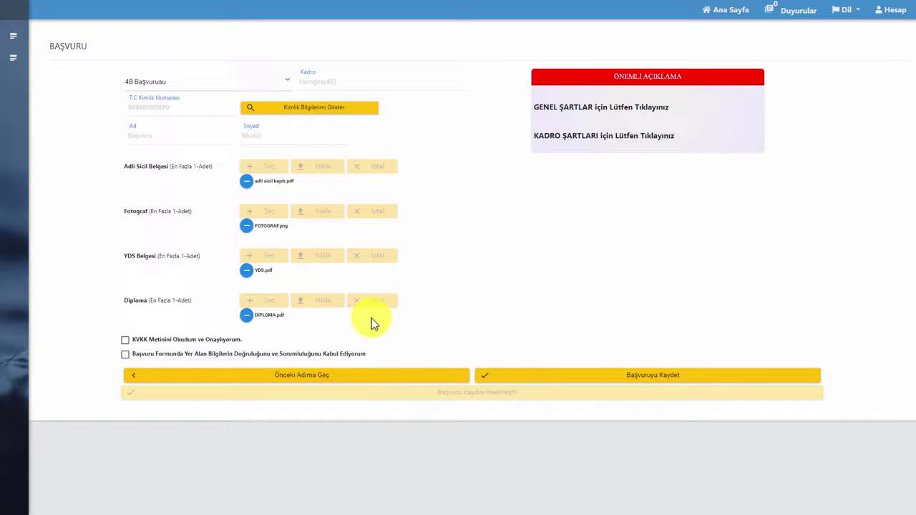
{"action": "left_click", "coordinate": [657, 383]}
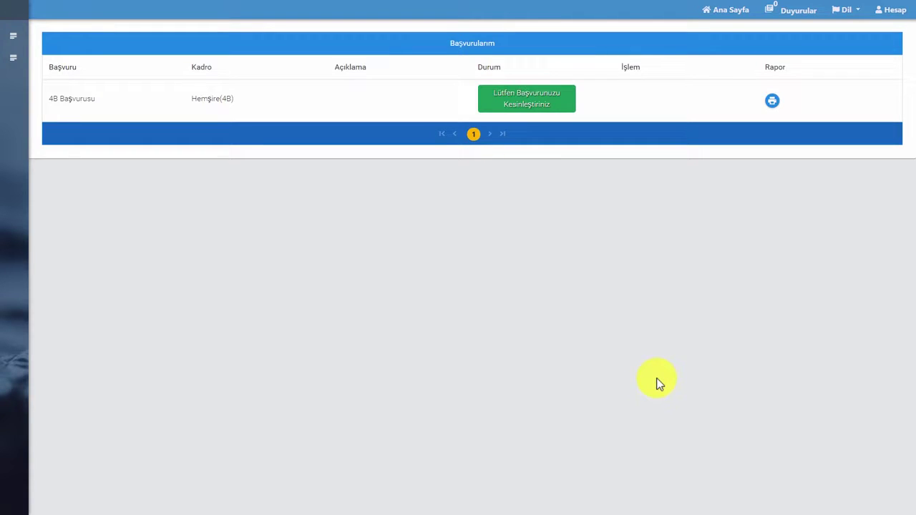
Log out of the portal, then sign back in with the applicant username and password
{"action": "left_click", "coordinate": [887, 10]}
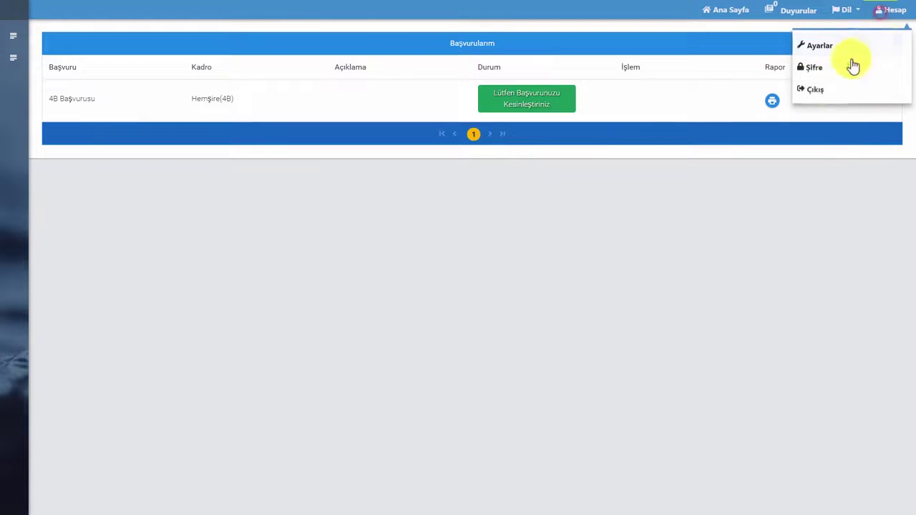
{"action": "left_click", "coordinate": [817, 91]}
{"action": "left_click", "coordinate": [683, 175]}
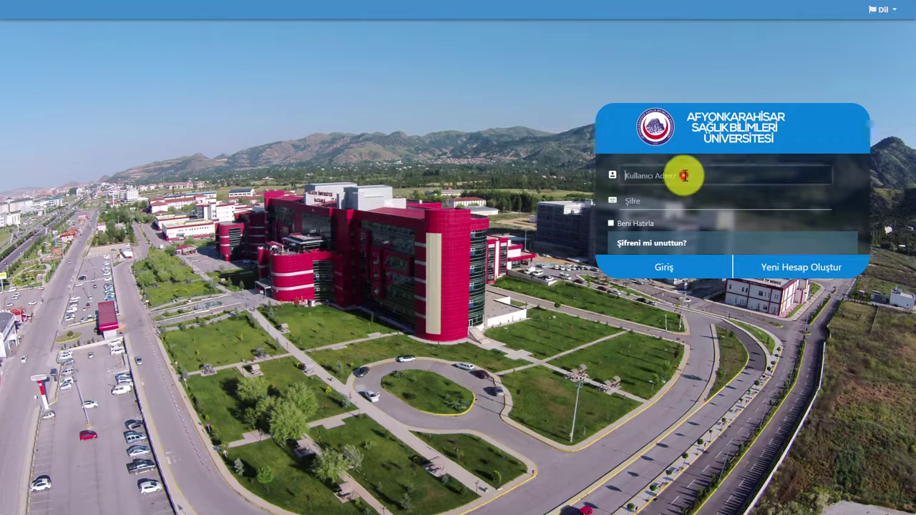
{"action": "type", "text": "basvuru"}
{"action": "key", "text": "Tab"}
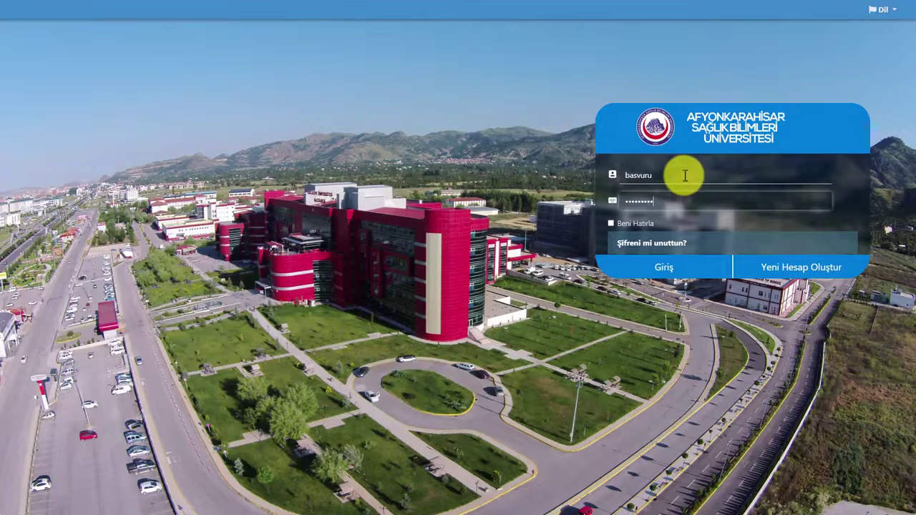
{"action": "key", "text": "Return"}
Open İşlemler > Başvurularım and view the 4B application's details
{"action": "mouse_move", "coordinate": [6, 90]}
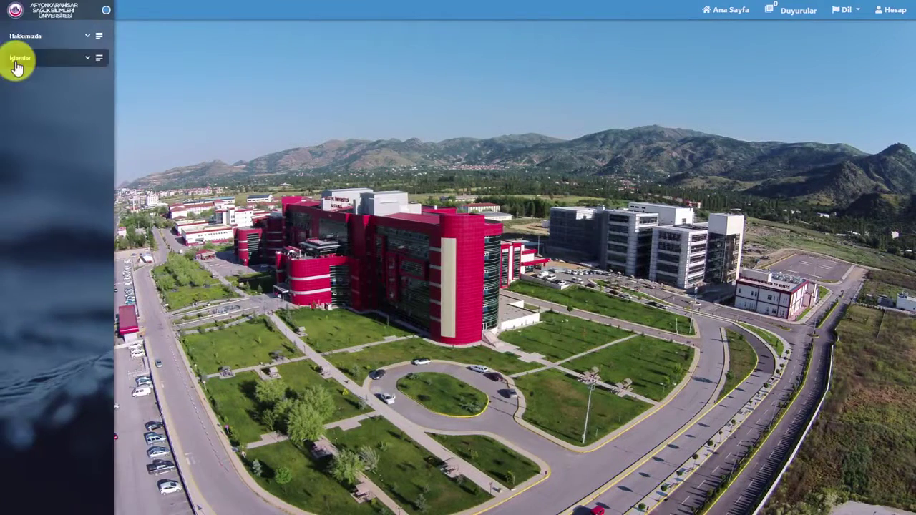
{"action": "left_click", "coordinate": [16, 62]}
{"action": "left_click", "coordinate": [24, 94]}
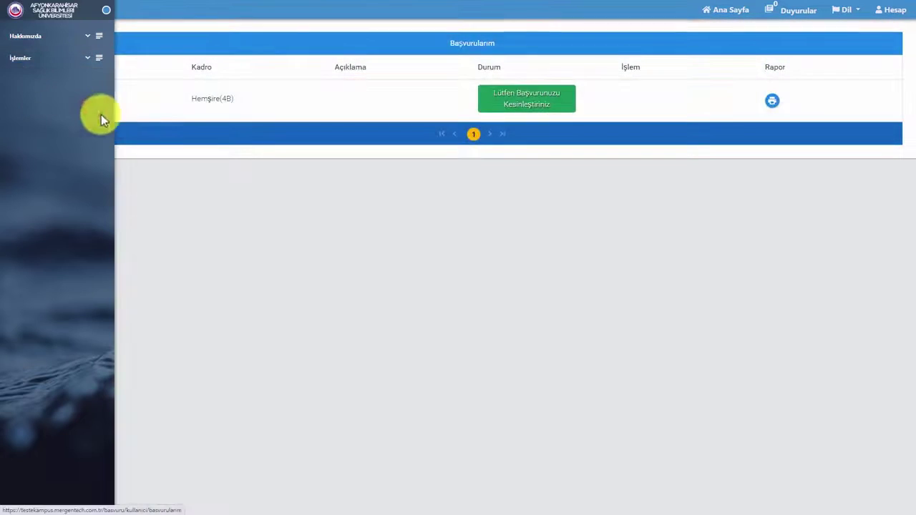
{"action": "left_click", "coordinate": [199, 112]}
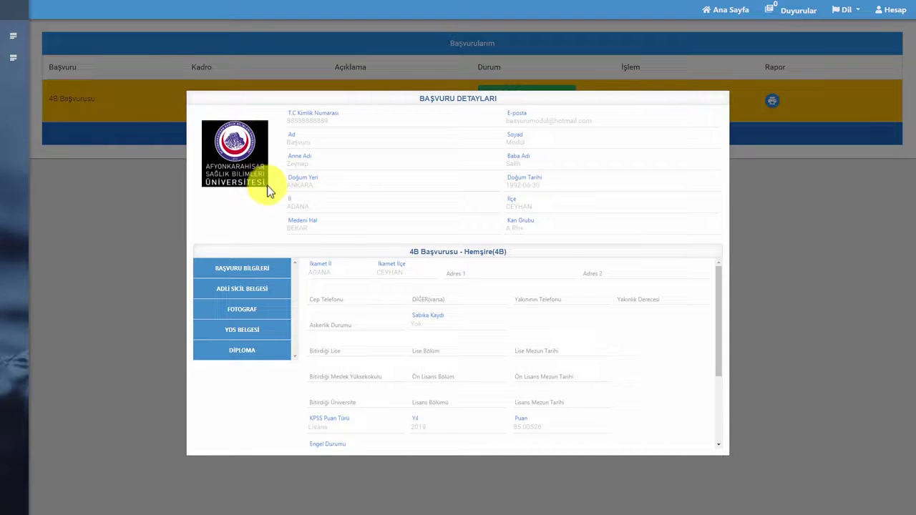
{"action": "scroll", "coordinate": [347, 276], "scroll_direction": "down", "scroll_amount": 1}
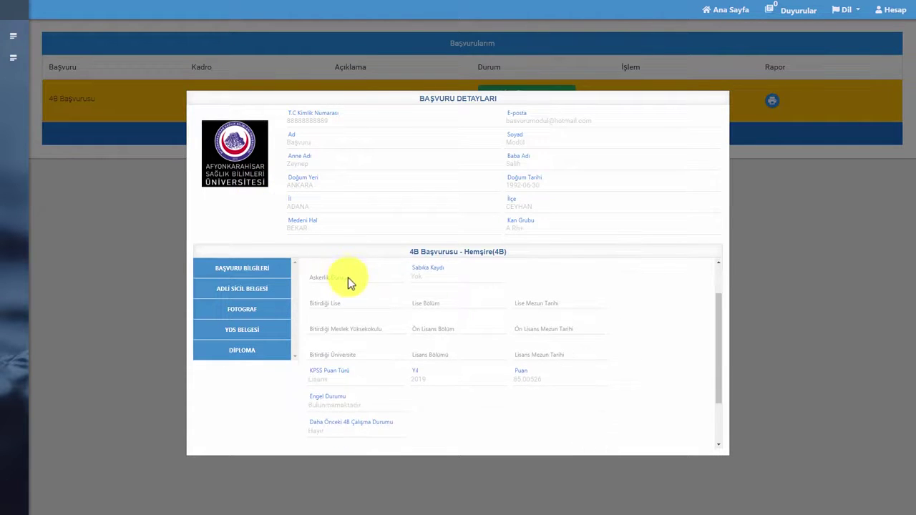
{"action": "scroll", "coordinate": [363, 329], "scroll_direction": "down", "scroll_amount": 1}
{"action": "scroll", "coordinate": [358, 341], "scroll_direction": "up", "scroll_amount": 2}
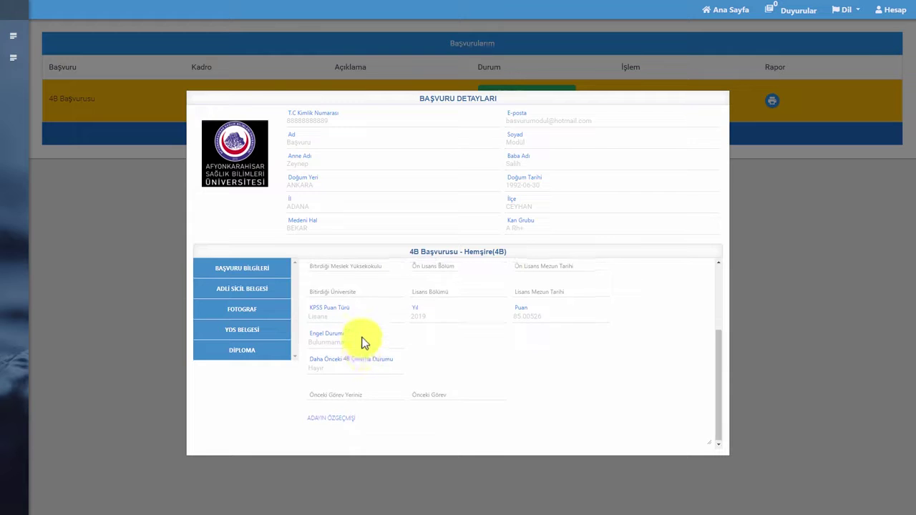
Check the Adli Sicil, Fotoğraf, YDS and Diploma documents, then close the details
{"action": "left_click", "coordinate": [254, 292]}
{"action": "left_click", "coordinate": [247, 274]}
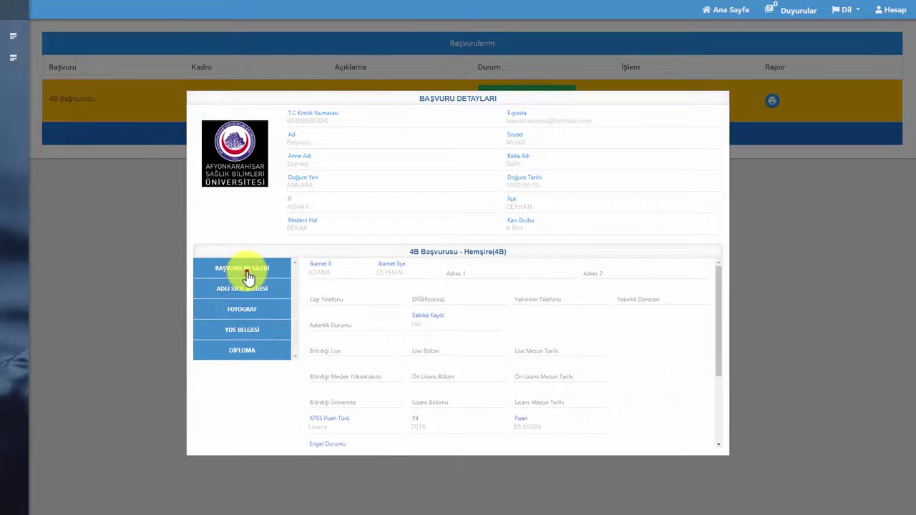
{"action": "left_click", "coordinate": [247, 292]}
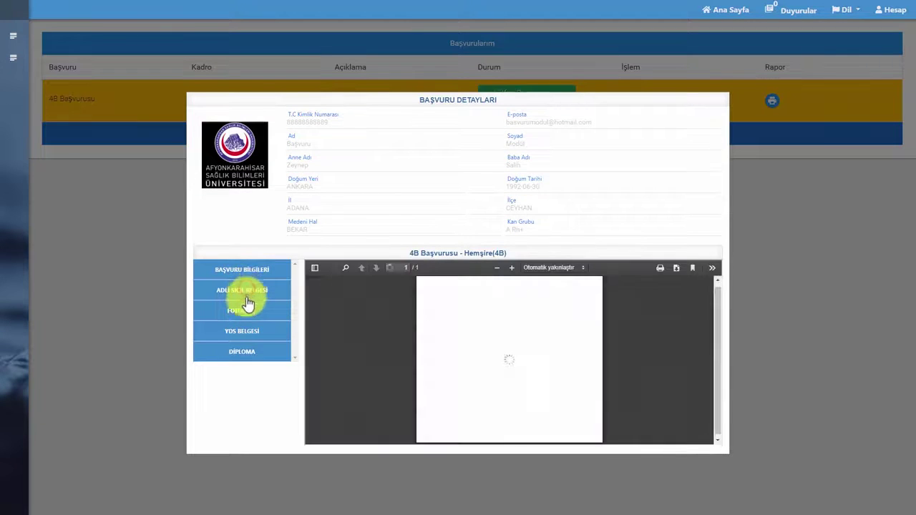
{"action": "left_click", "coordinate": [245, 308]}
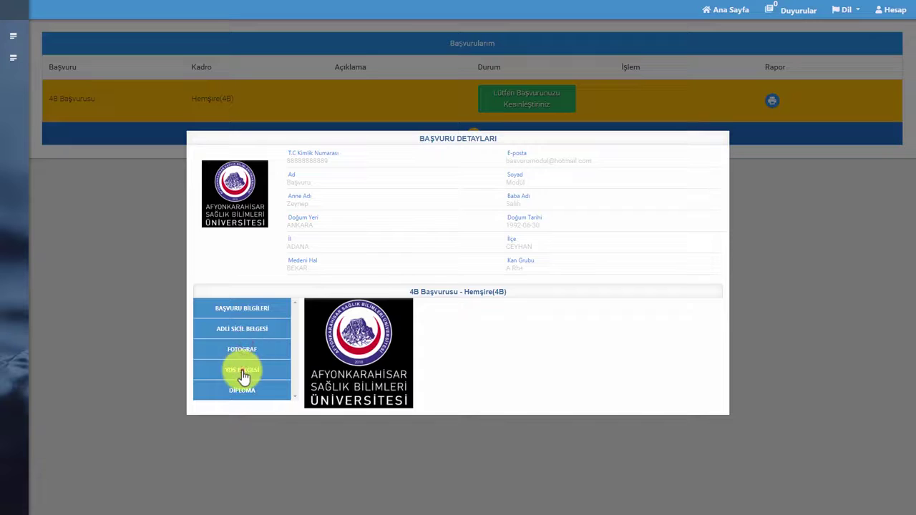
{"action": "left_click", "coordinate": [242, 372]}
{"action": "left_click", "coordinate": [245, 361]}
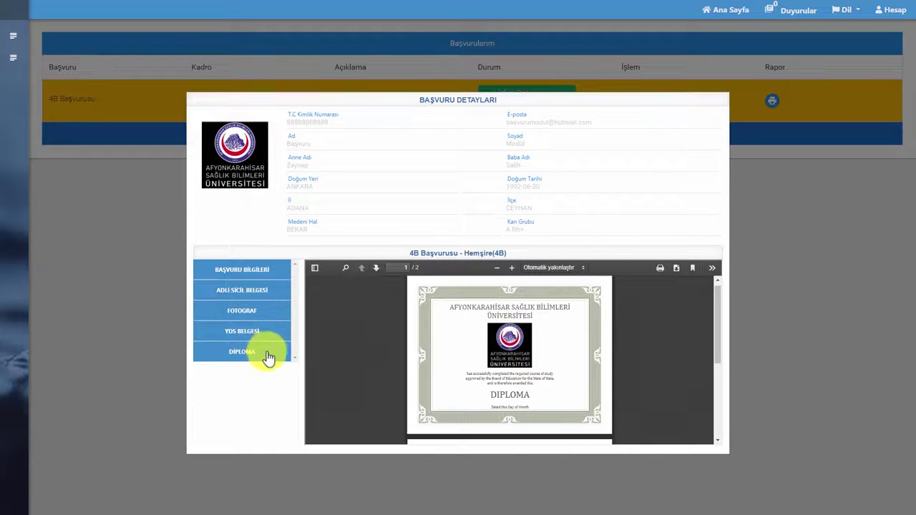
{"action": "left_click", "coordinate": [252, 297]}
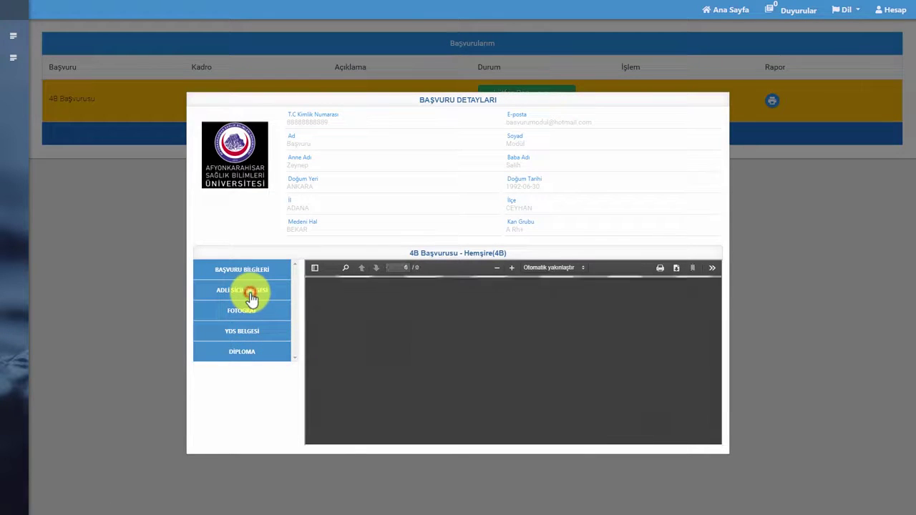
{"action": "left_click", "coordinate": [778, 229]}
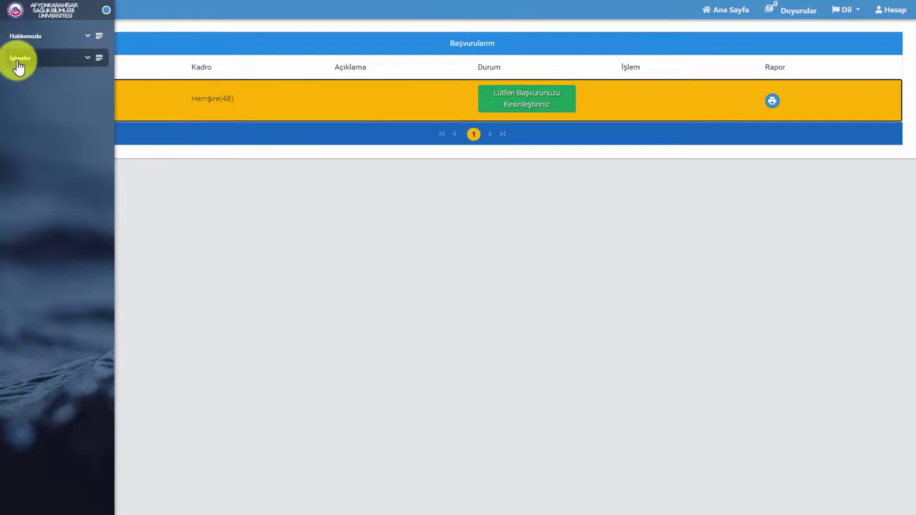
Load 4B Başvurusu from İşlemler > Başvuru and advance to İkinci Adım
{"action": "left_click", "coordinate": [18, 62]}
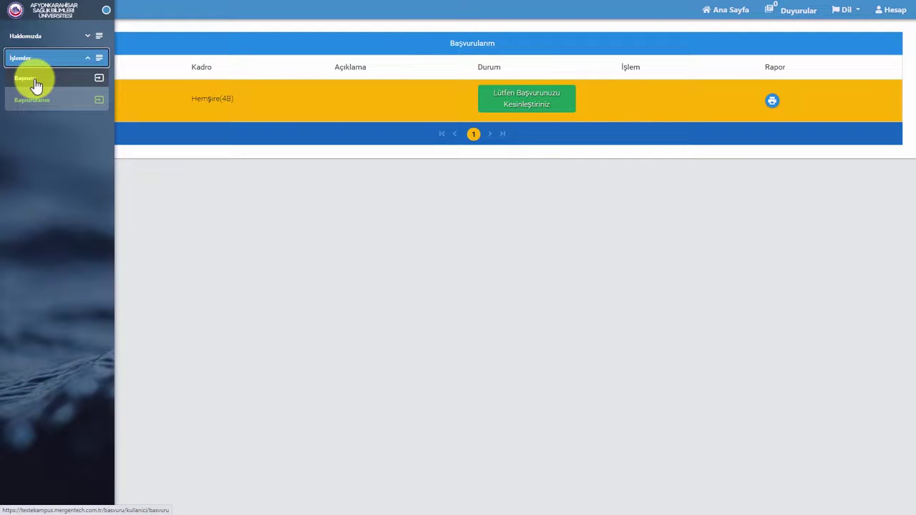
{"action": "left_click", "coordinate": [20, 87]}
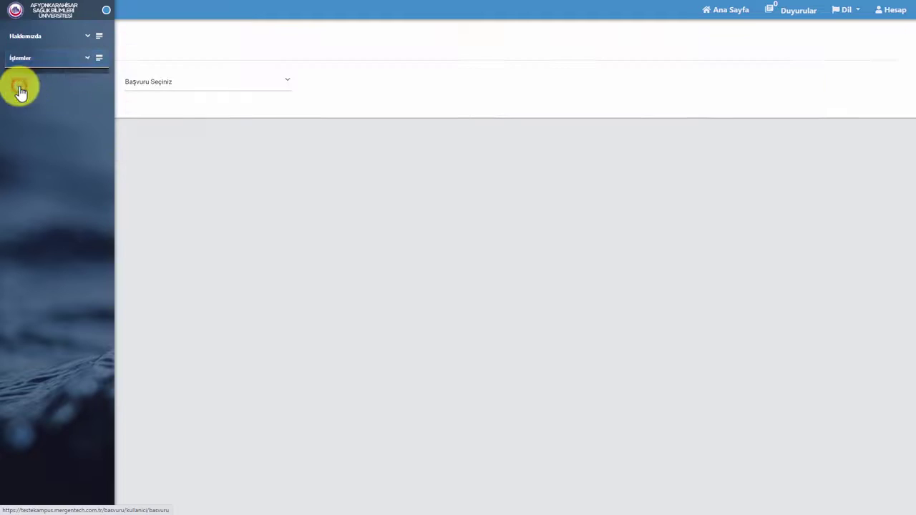
{"action": "left_click", "coordinate": [153, 86]}
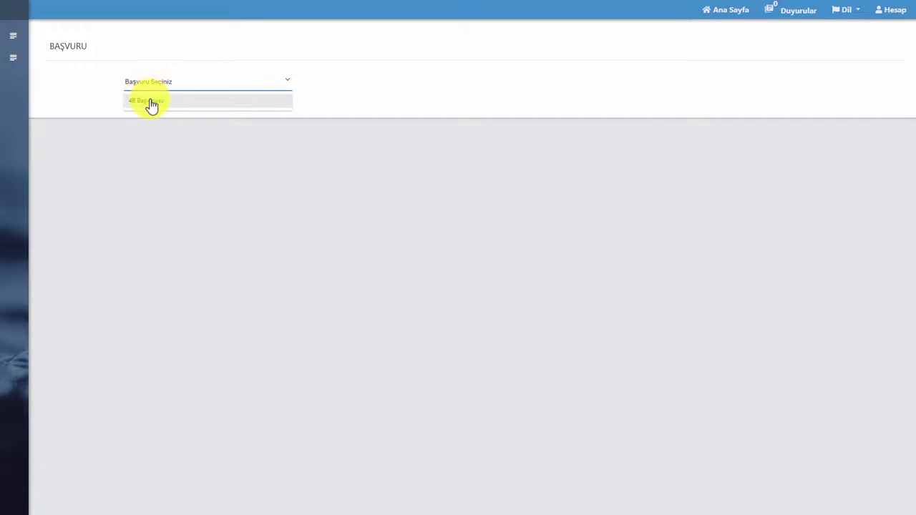
{"action": "left_click", "coordinate": [149, 101]}
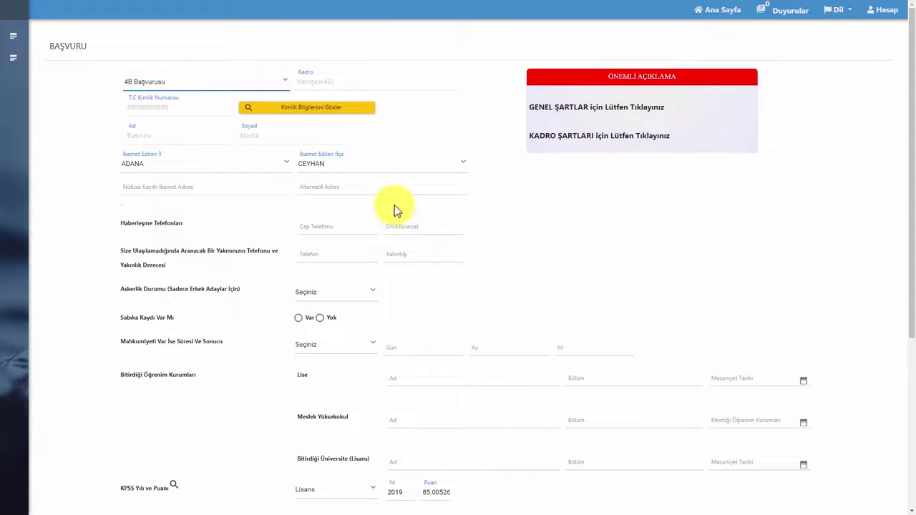
{"action": "scroll", "coordinate": [398, 208], "scroll_direction": "down", "scroll_amount": 1}
{"action": "scroll", "coordinate": [406, 210], "scroll_direction": "down", "scroll_amount": 3}
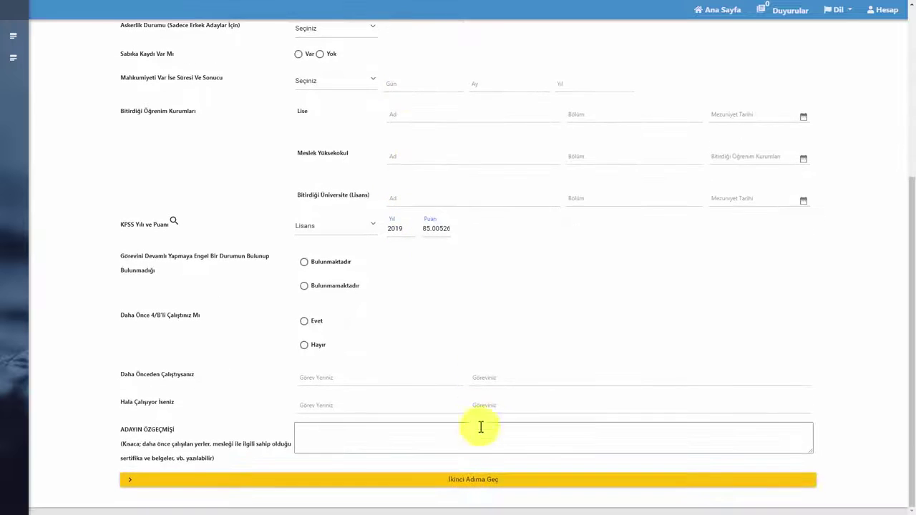
{"action": "left_click", "coordinate": [473, 481]}
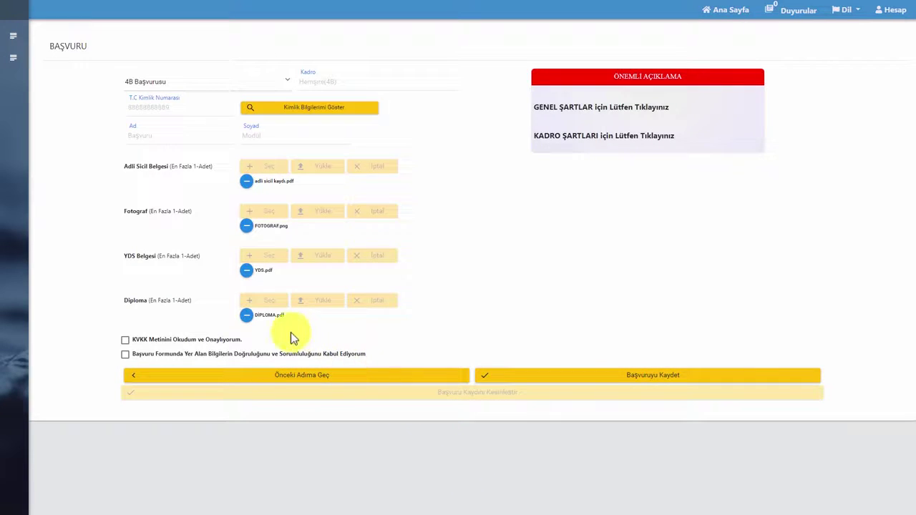
Tick the KVKK consent and accuracy declaration boxes, and read the KVKK notice PDF
{"action": "left_click", "coordinate": [125, 339]}
{"action": "left_click", "coordinate": [126, 355]}
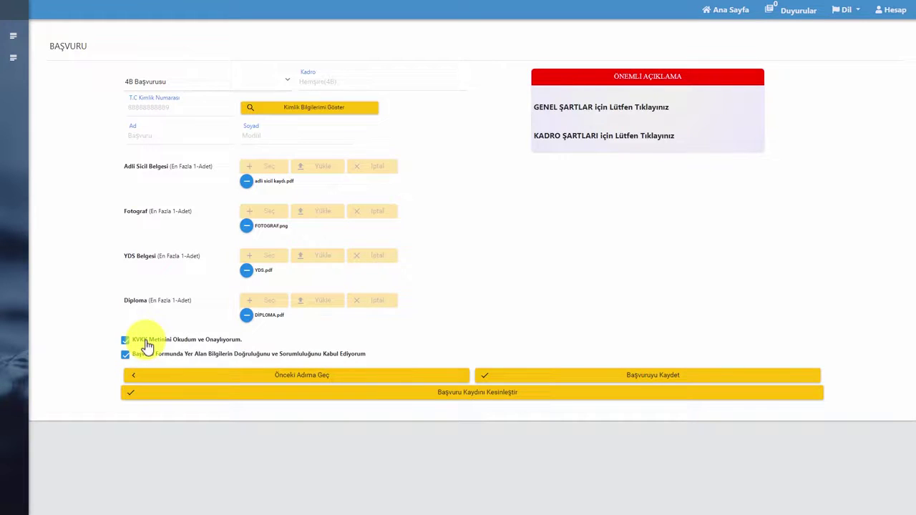
{"action": "left_click", "coordinate": [145, 342]}
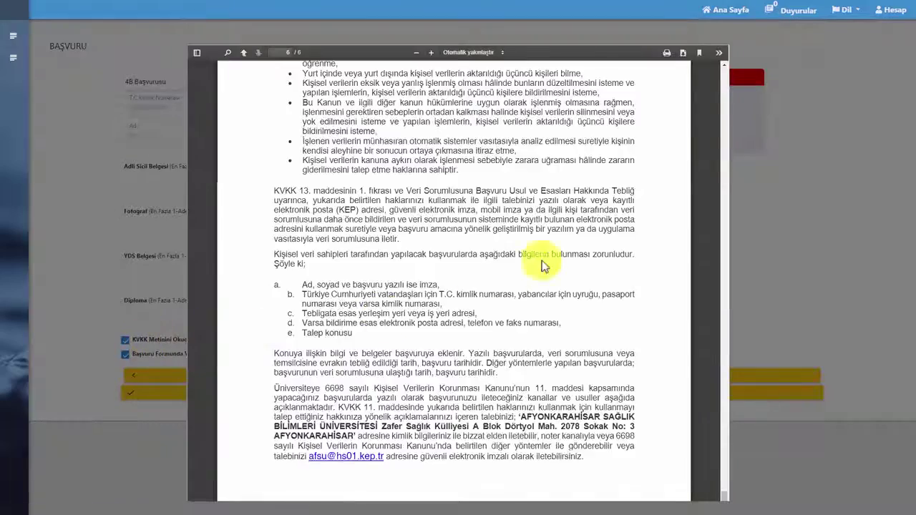
{"action": "scroll", "coordinate": [545, 244], "scroll_direction": "up", "scroll_amount": 3}
{"action": "scroll", "coordinate": [545, 239], "scroll_direction": "up", "scroll_amount": 15}
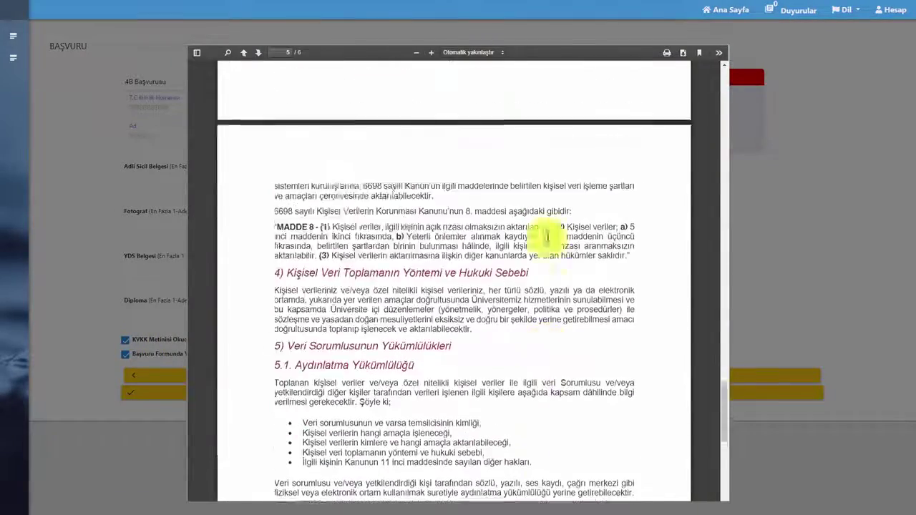
{"action": "left_click", "coordinate": [791, 234]}
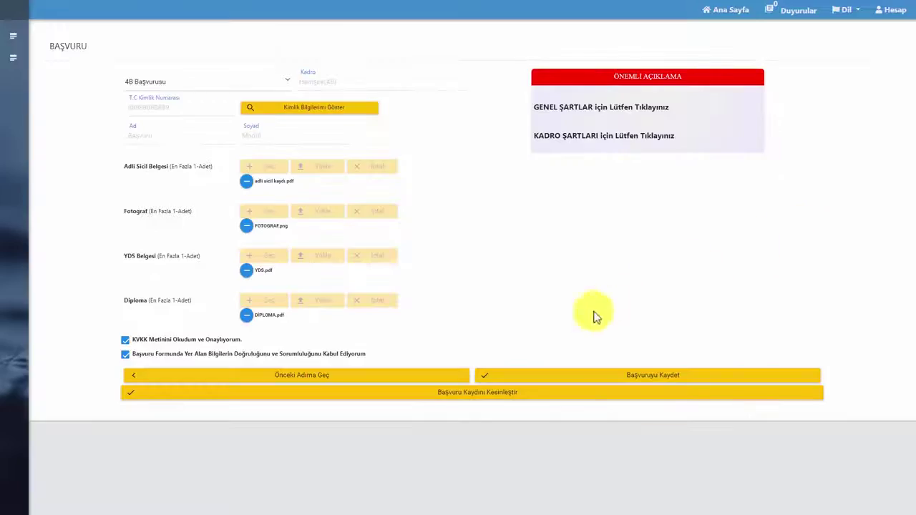
Finalize the application record with Başvuru Kaydını Kesinleştir and confirm with Evet
{"action": "left_click", "coordinate": [477, 398]}
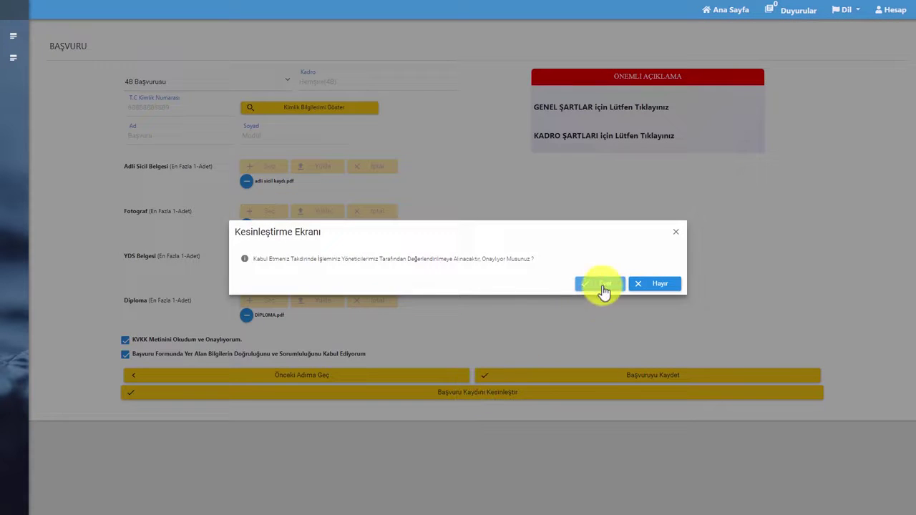
{"action": "left_click", "coordinate": [602, 285]}
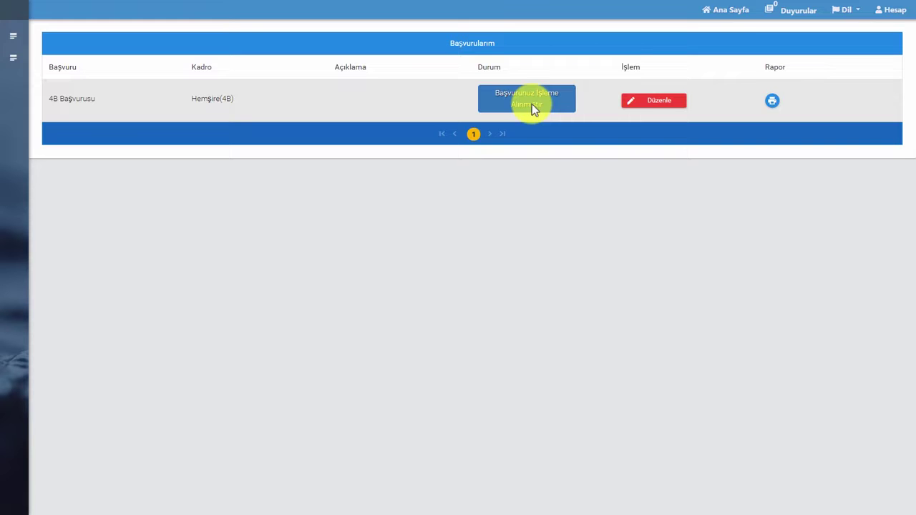
Open the 4/B Sözleşmeli Personel Başvuru Formu report and scroll through its three pages
{"action": "left_click", "coordinate": [772, 104]}
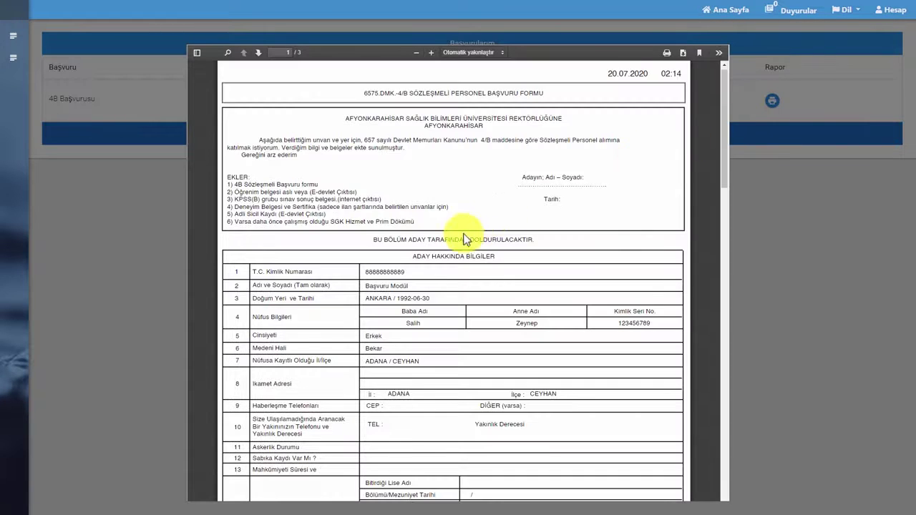
{"action": "scroll", "coordinate": [460, 239], "scroll_direction": "down", "scroll_amount": 5}
{"action": "scroll", "coordinate": [460, 239], "scroll_direction": "down", "scroll_amount": 10}
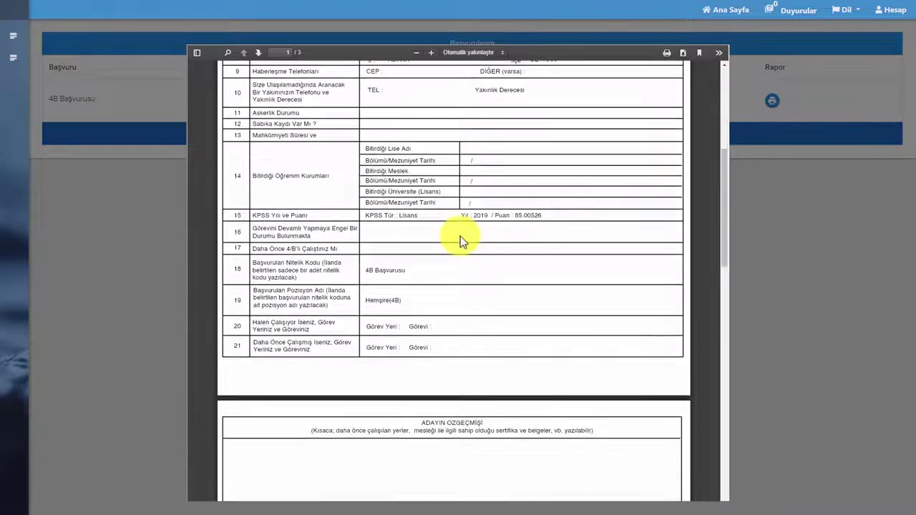
{"action": "scroll", "coordinate": [461, 240], "scroll_direction": "down", "scroll_amount": 7}
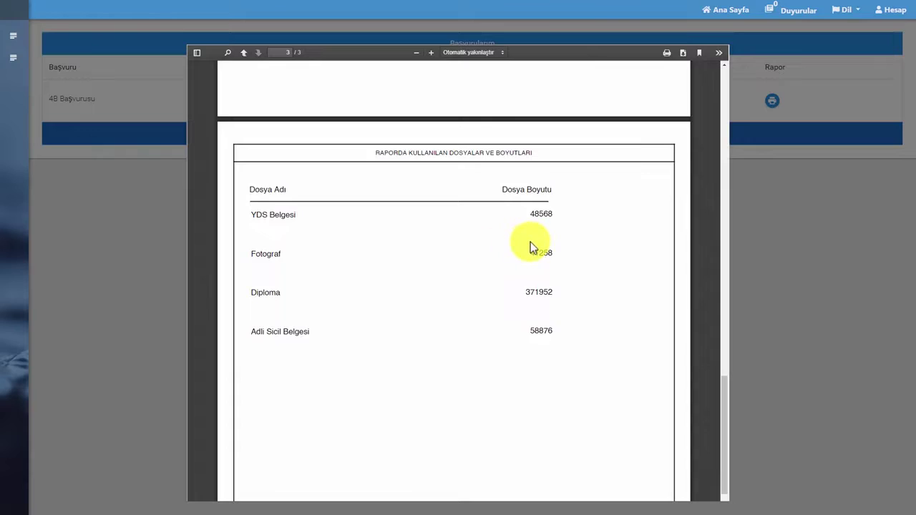
{"action": "scroll", "coordinate": [530, 247], "scroll_direction": "up", "scroll_amount": 15}
{"action": "scroll", "coordinate": [531, 246], "scroll_direction": "up", "scroll_amount": 8}
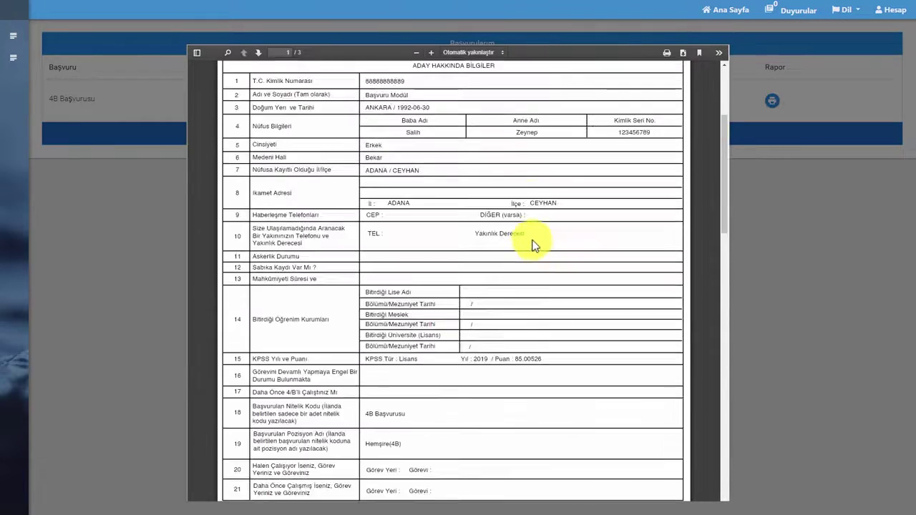